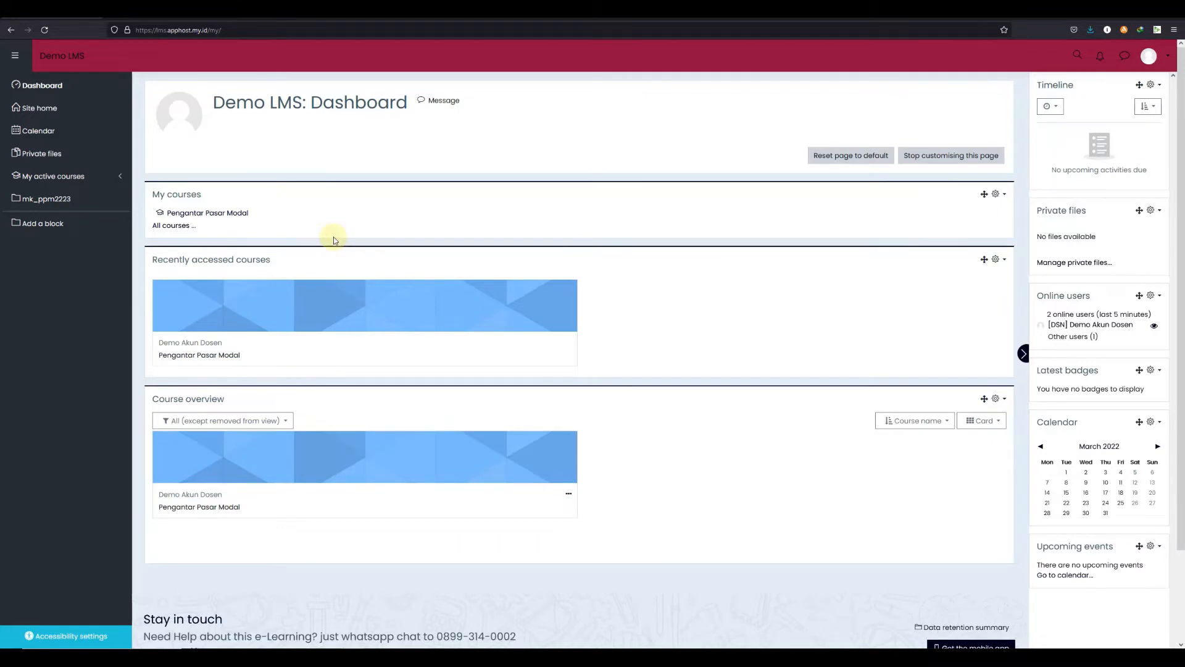
Open the Pengantar Pasar Modal course and start adding an Attendance activity to the general section above Topic 1
click(227, 214)
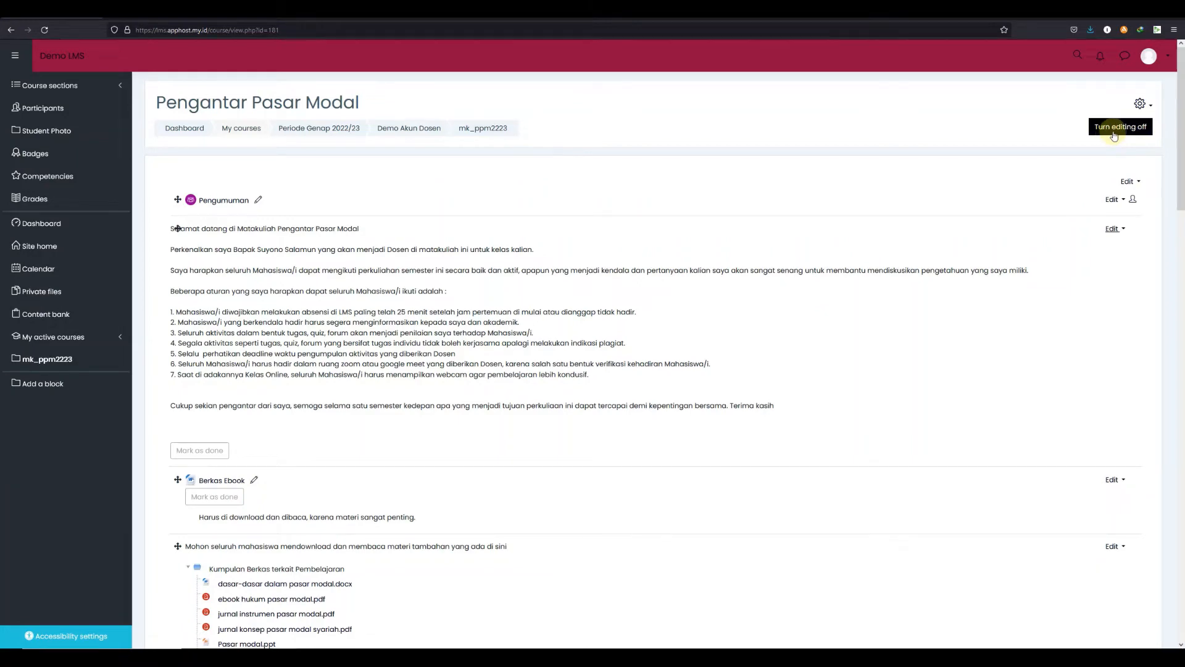
scroll(1013, 307, down, 2)
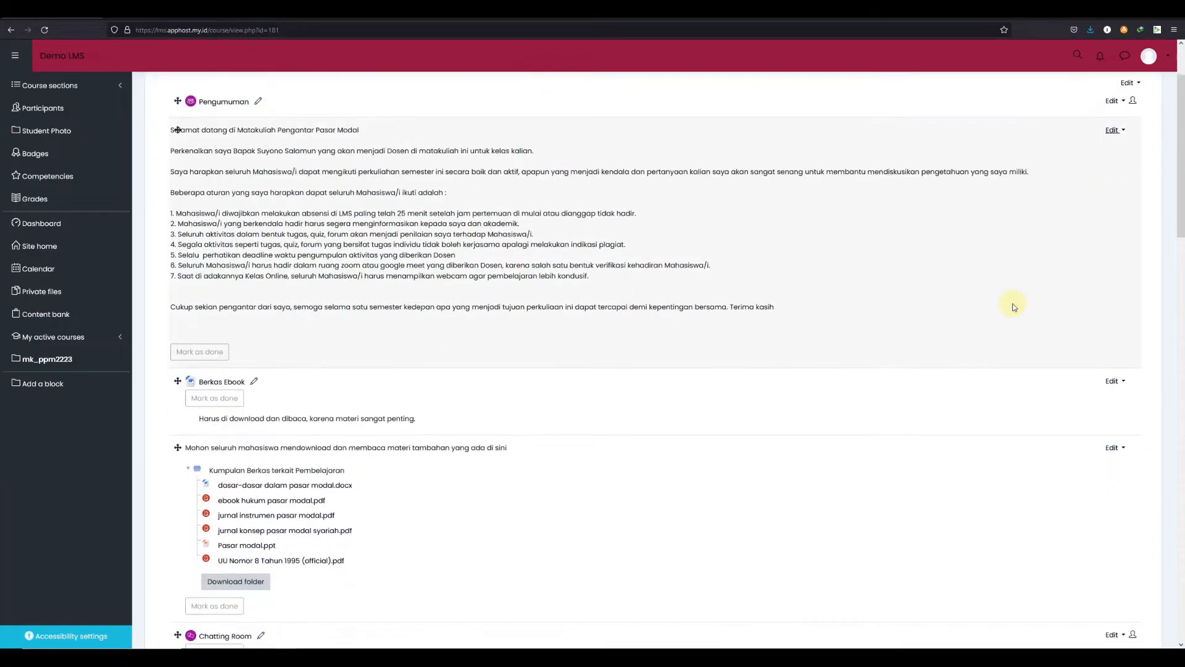
scroll(1014, 307, down, 6)
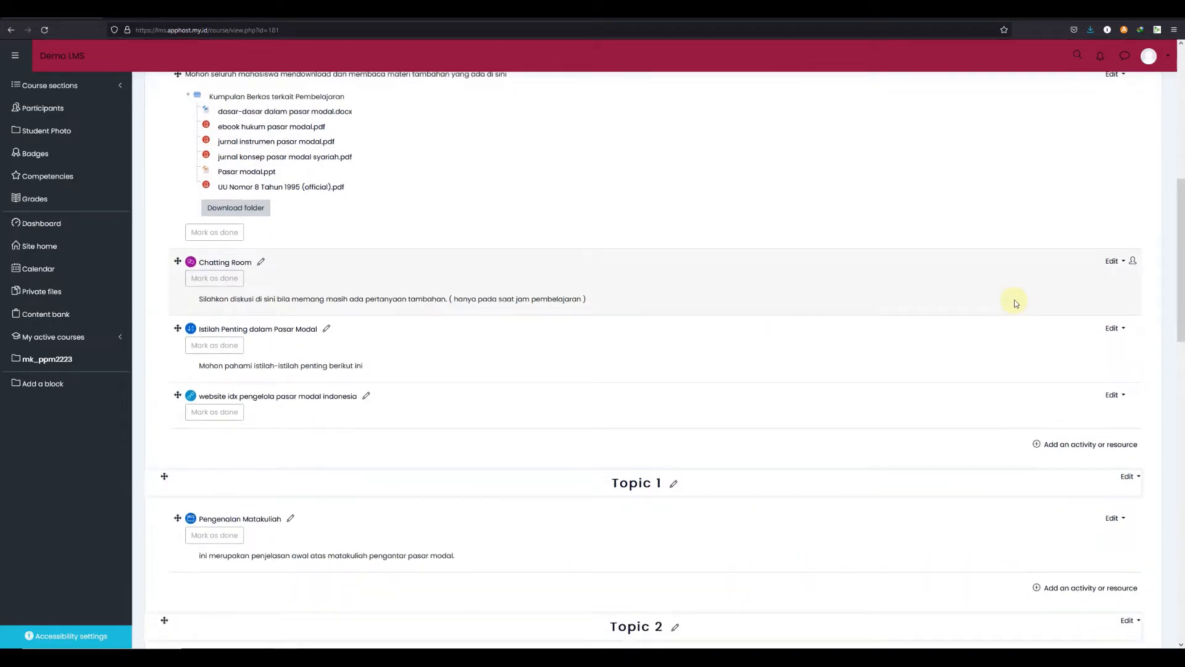
scroll(1016, 304, down, 2)
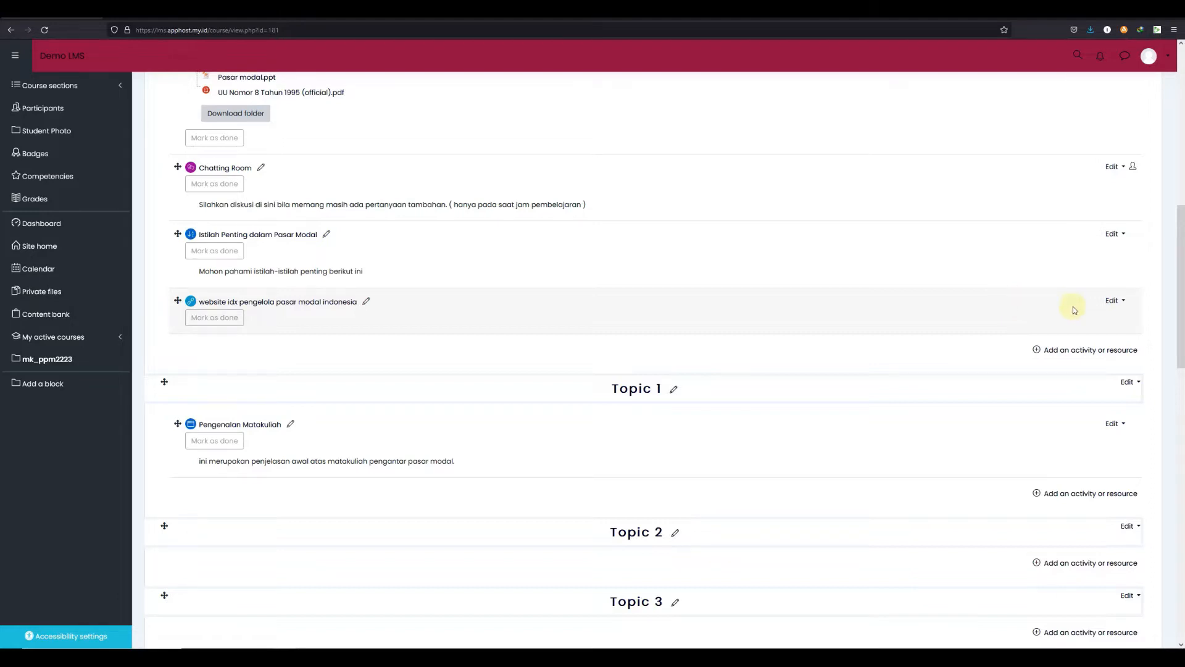
click(1079, 352)
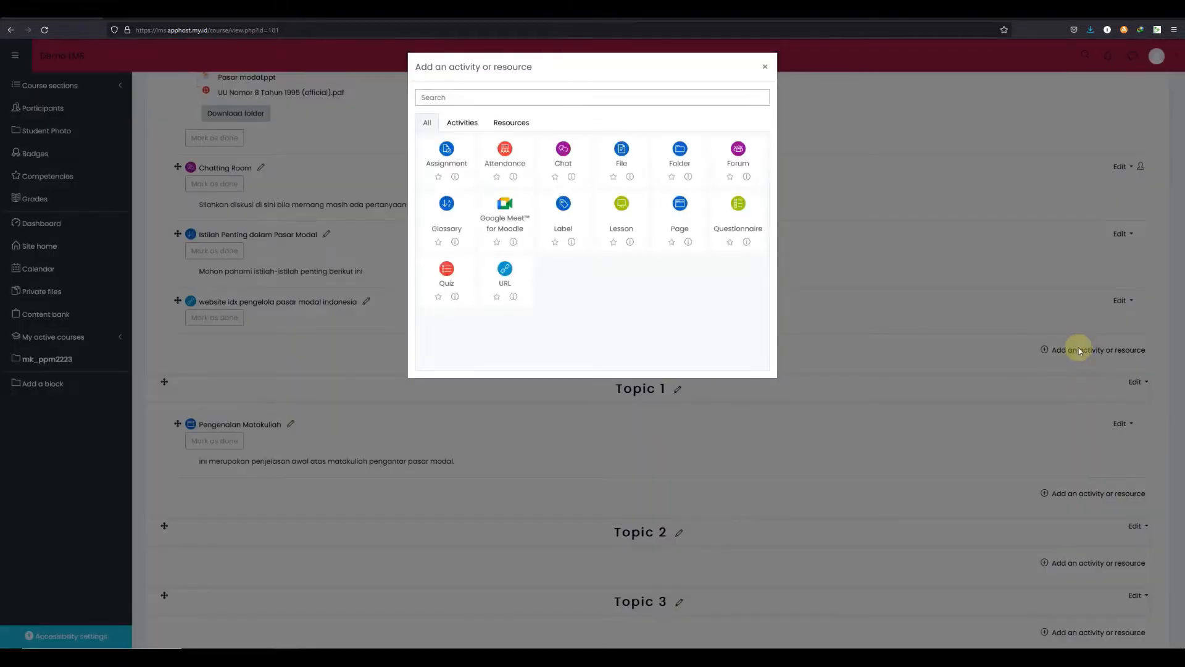
click(510, 170)
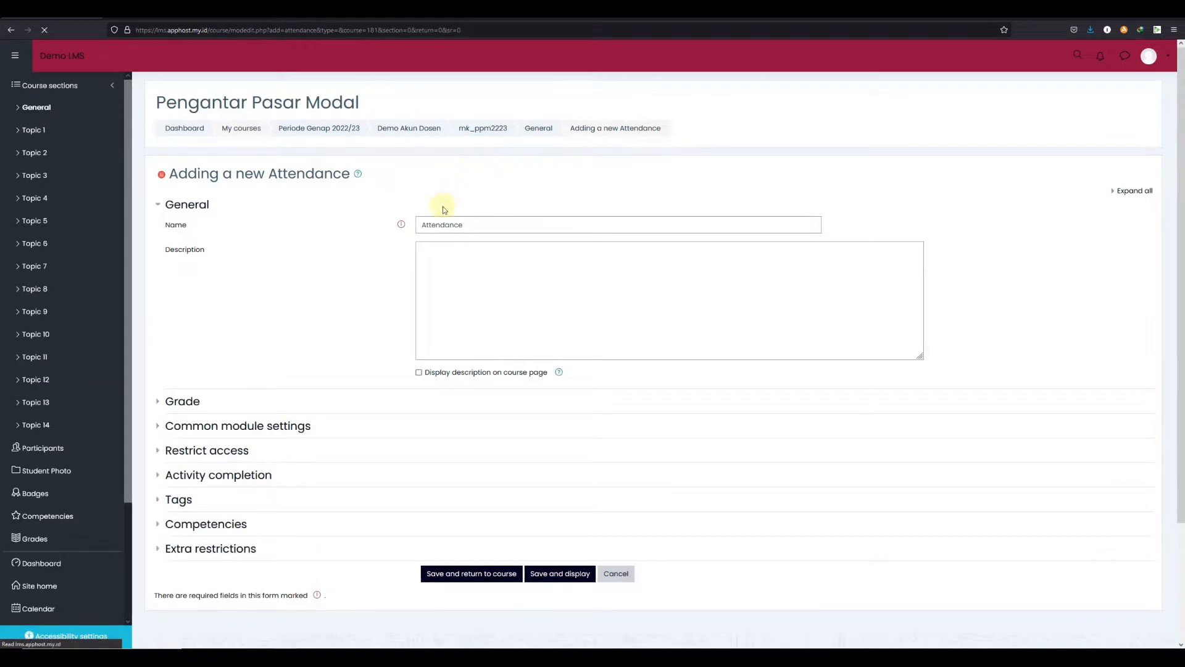
Name the attendance activity "Absensi Online" and begin its description with "Seluruh Mahasiswa/i WAJIB melakukan absensi disini"
double_click(477, 224)
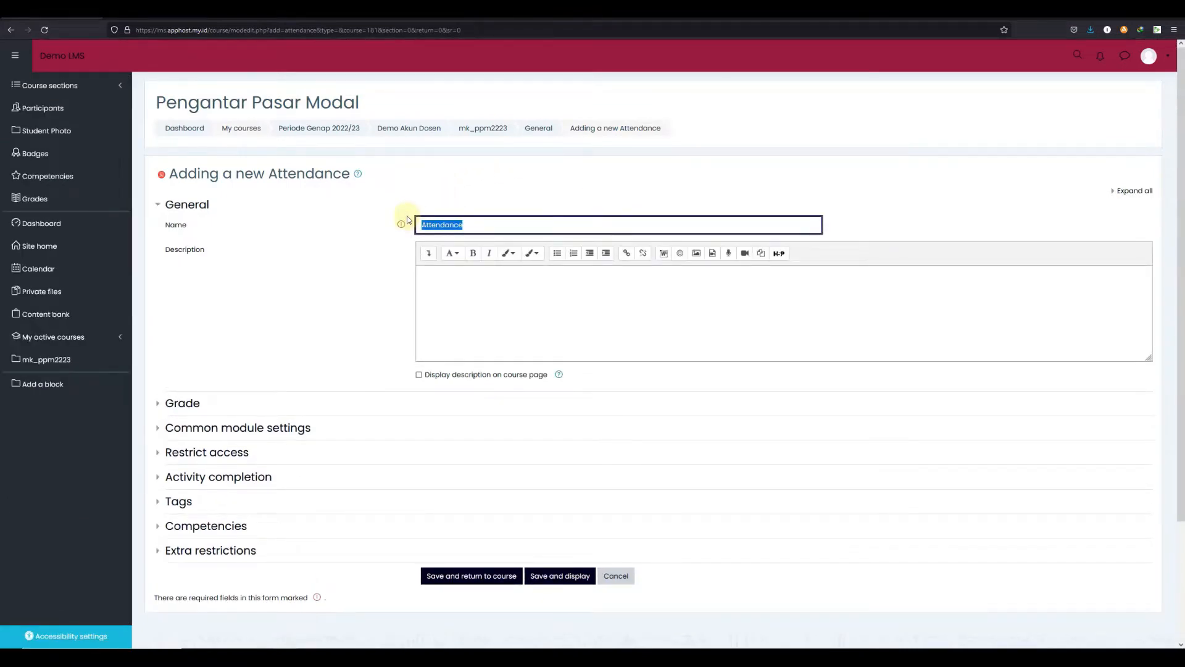
text(Absensi Onlin)
click(462, 292)
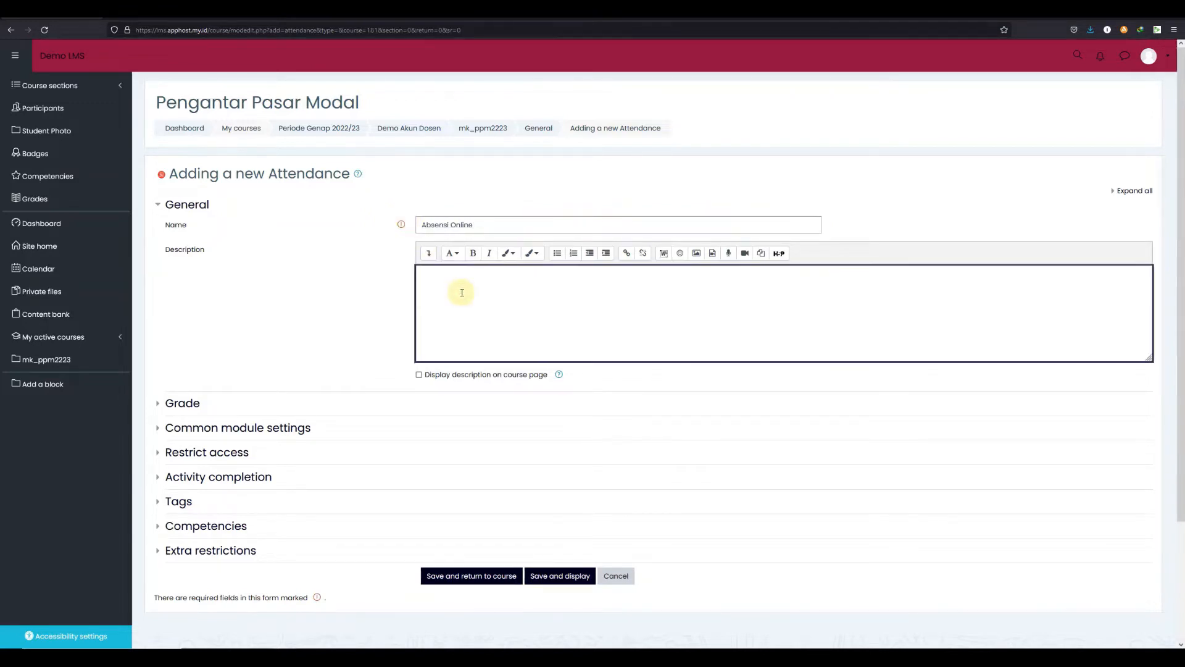
text(Seluruh Mahasiswa/i WAJIB melaku)
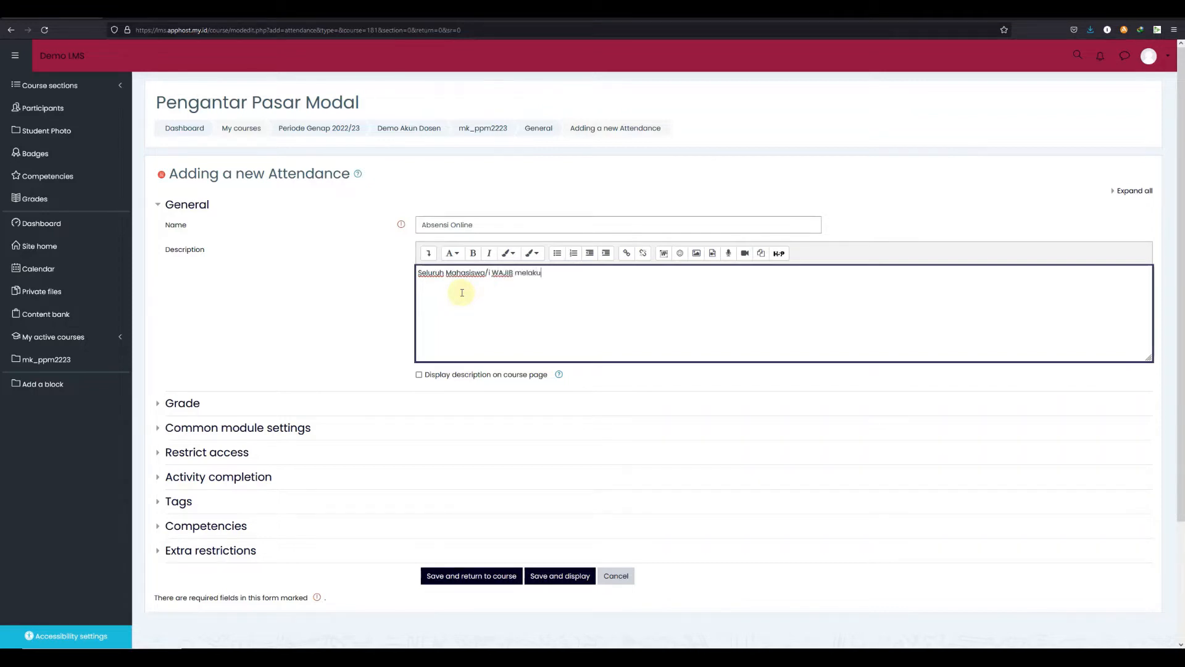
text(kan absensi disini)
Below, add "Aturan absensi :", "1. Absen hanya bisa di lakukan 25 menit pertama ketika perkuliahan dimulai." and a "2..." line to the description
key(Return)
key(Return)
text(Aturan absensi)
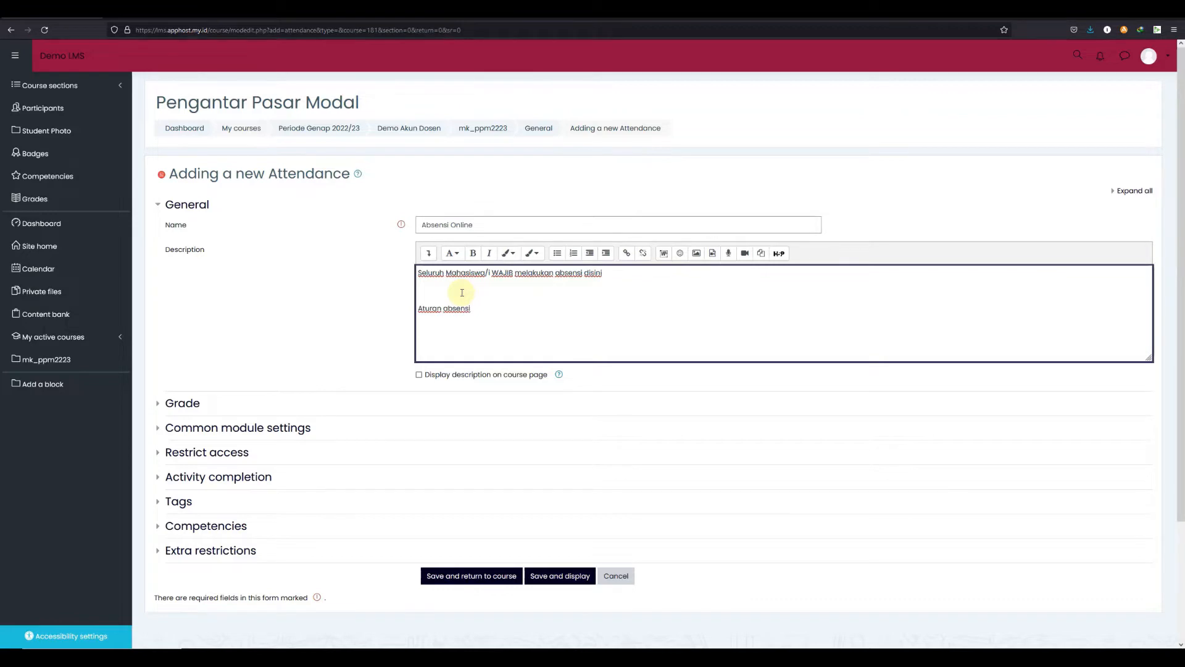
text( 1. Absen hanya)
text( bisa dilkauka)
text(n)
key(BackSpace)
key(BackSpace)
key(BackSpace)
key(BackSpace)
key(BackSpace)
key(BackSpace)
text(lakukan 25 me)
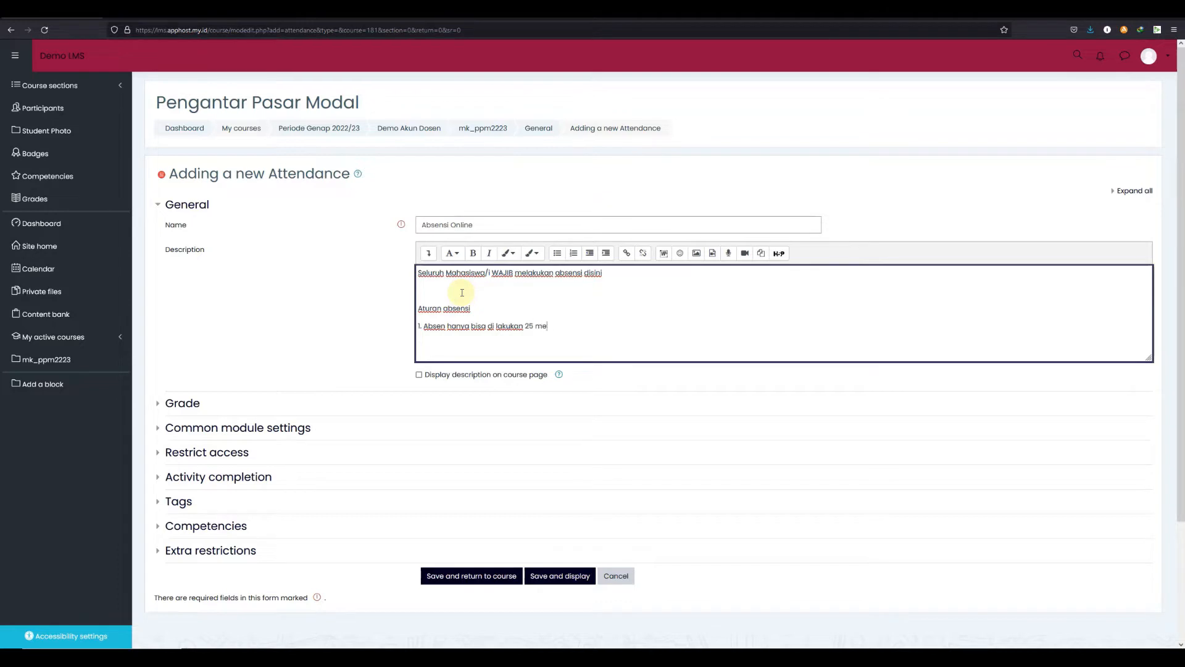
text(nit perte)
text(ma ketika)
text( perkuliaa)
text(han dimula)
text(i)
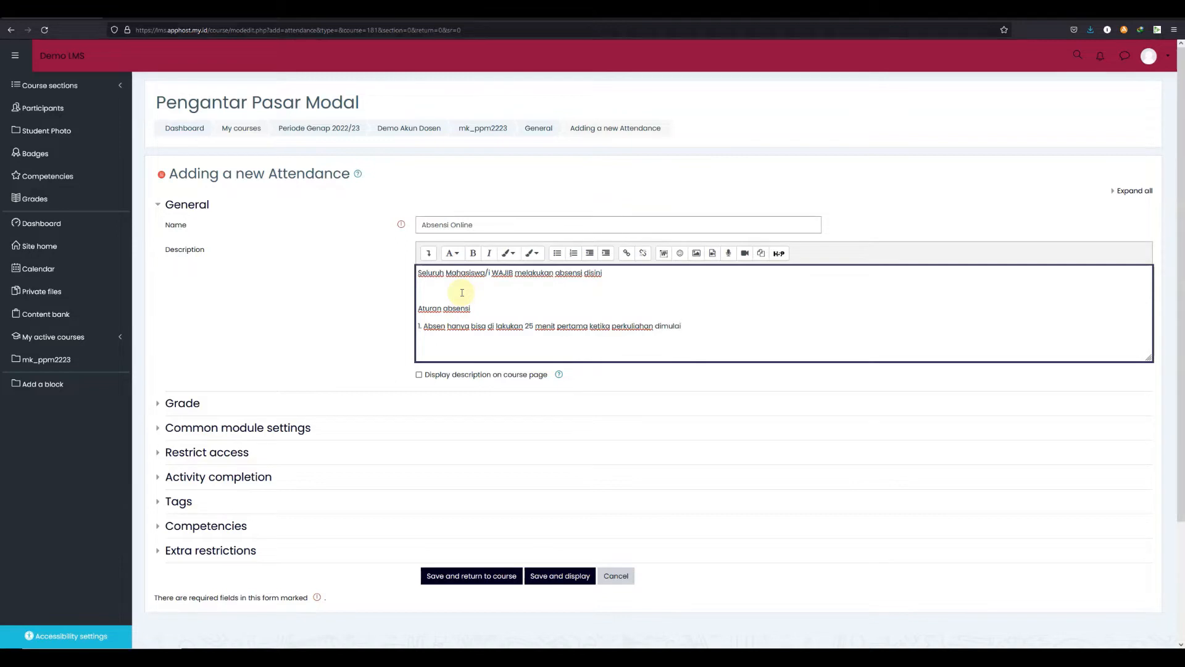
text(.)
key(Return)
text(2)
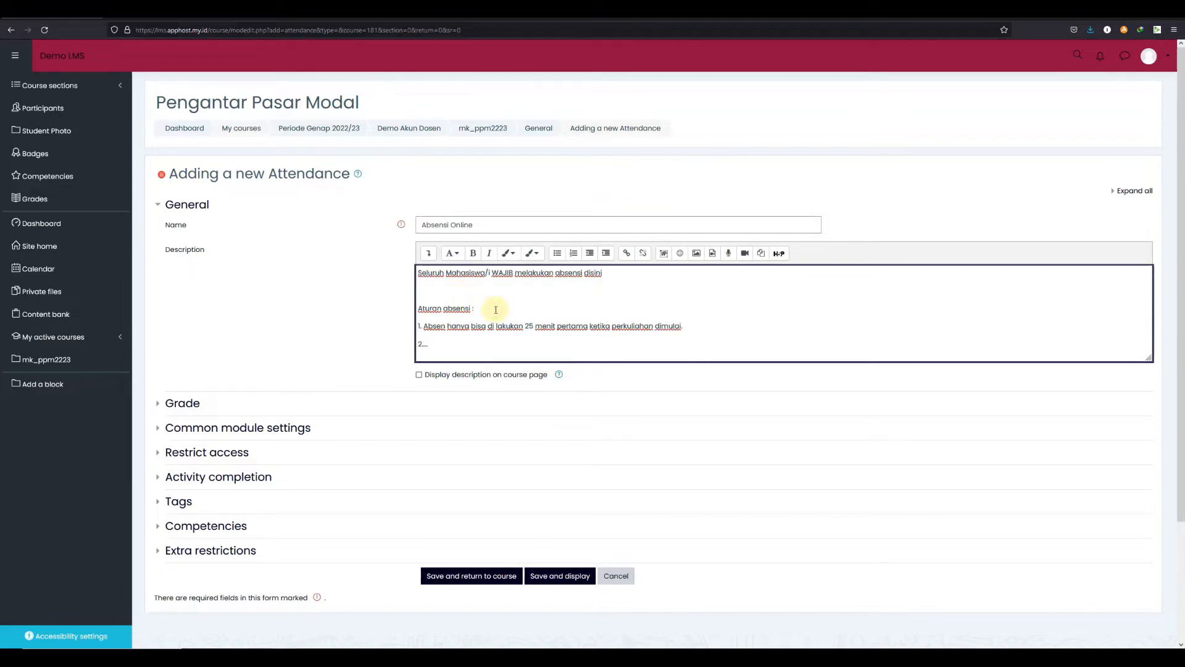
Enable displaying the description on the course page and save the attendance activity, returning to the course
click(419, 374)
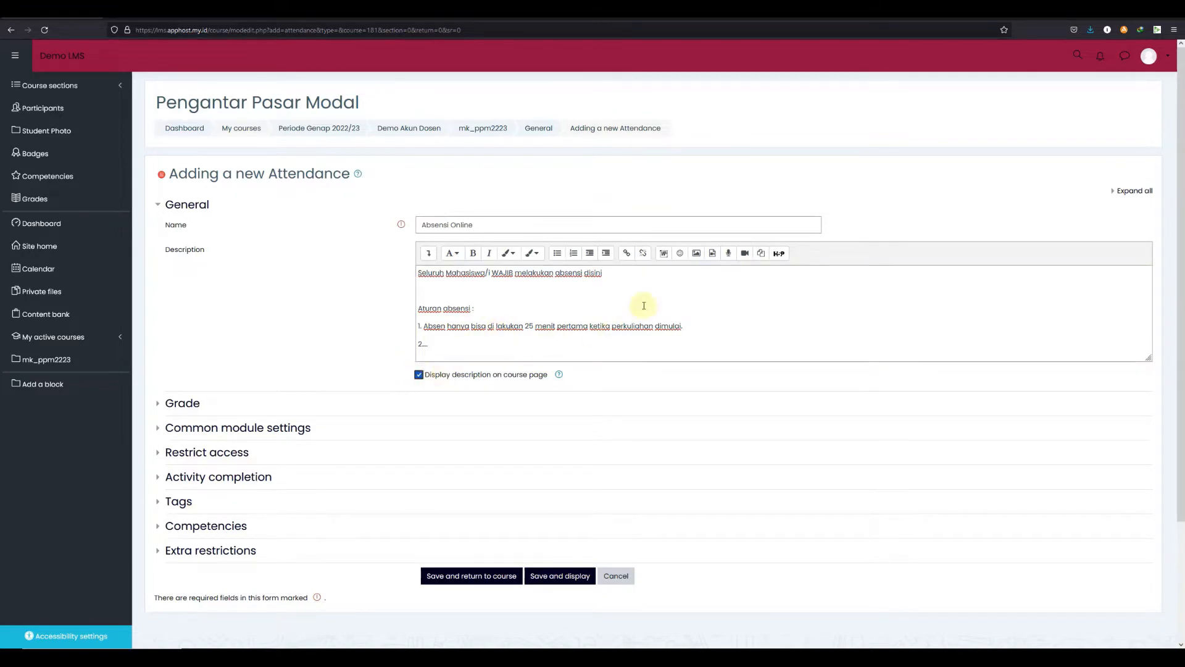
scroll(642, 309, down, 3)
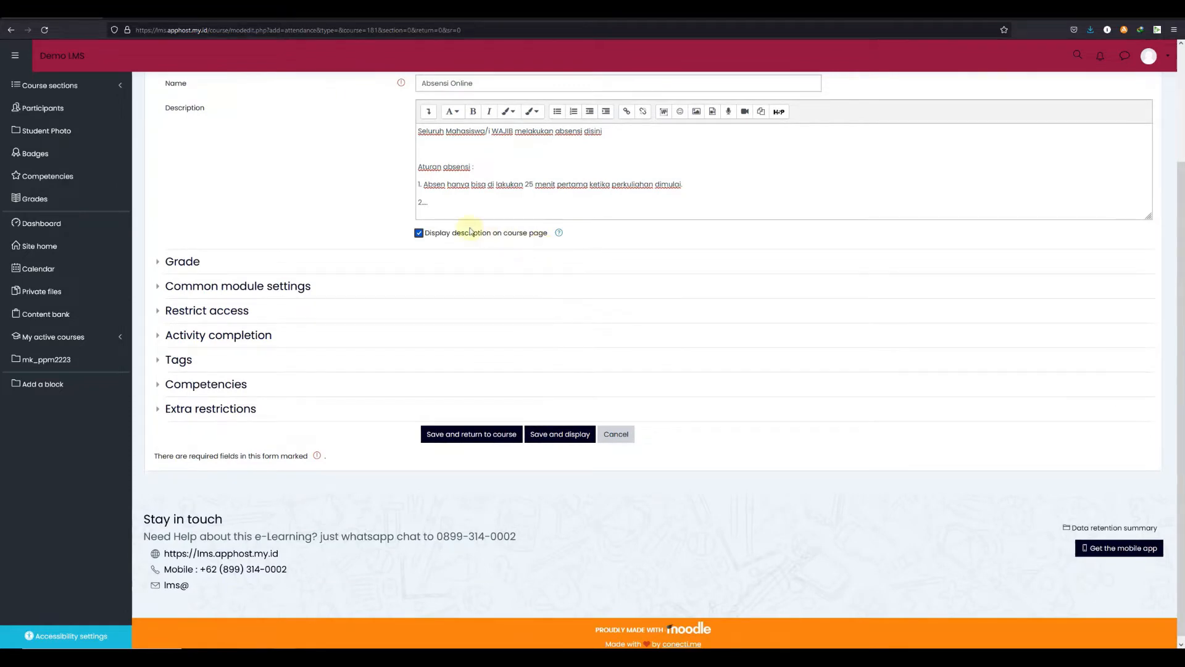
scroll(304, 258, up, 3)
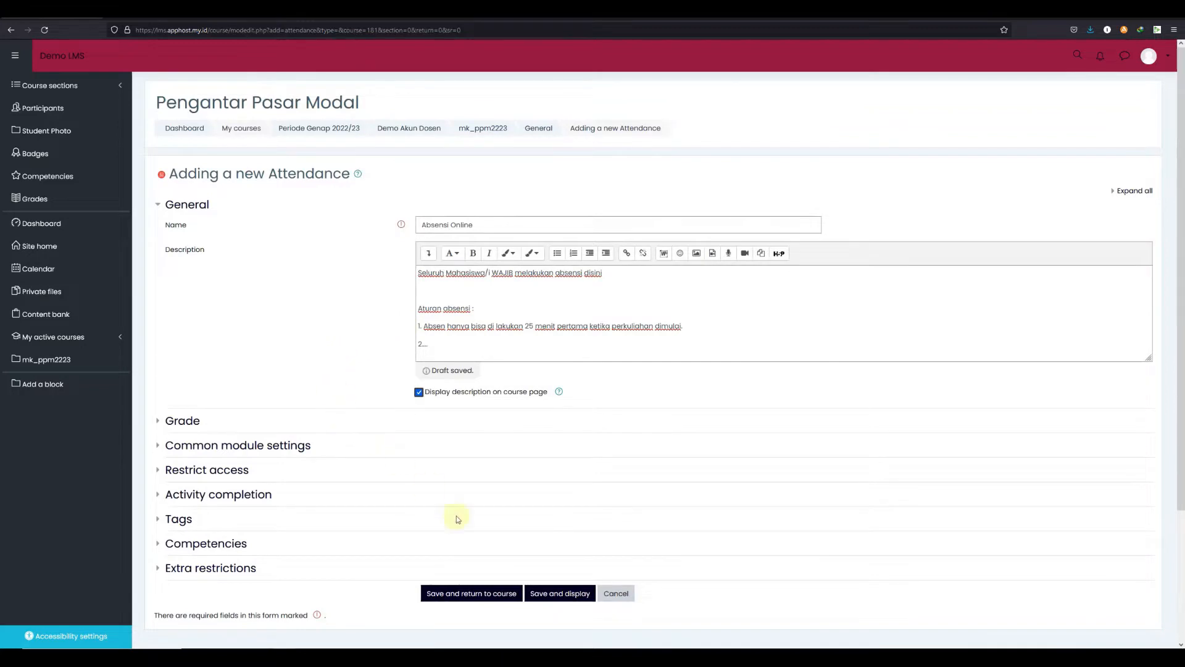
click(487, 577)
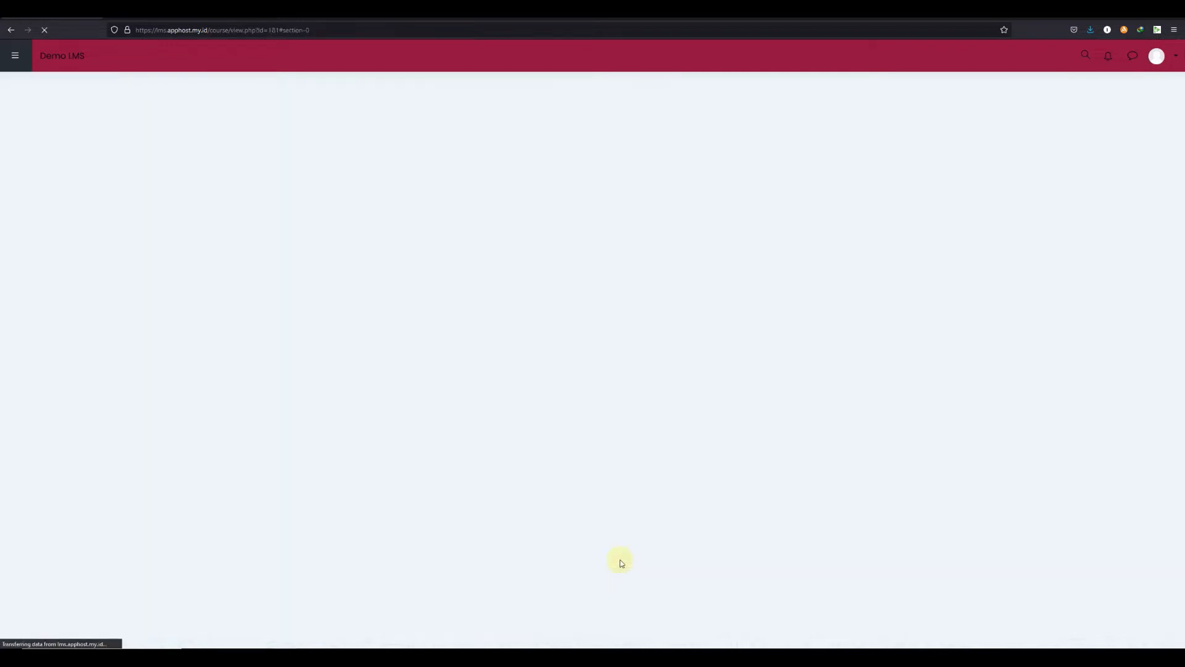
Open the Absensi Online activity from the course page and start adding a new attendance session
scroll(564, 439, down, 5)
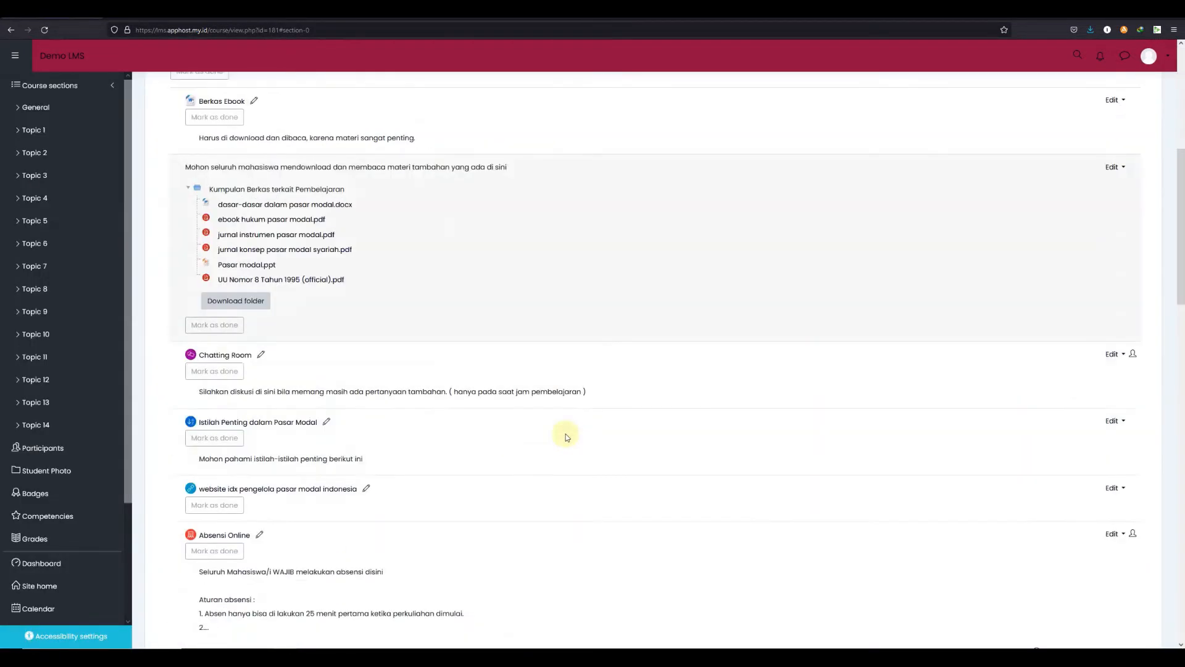
scroll(479, 395, down, 2)
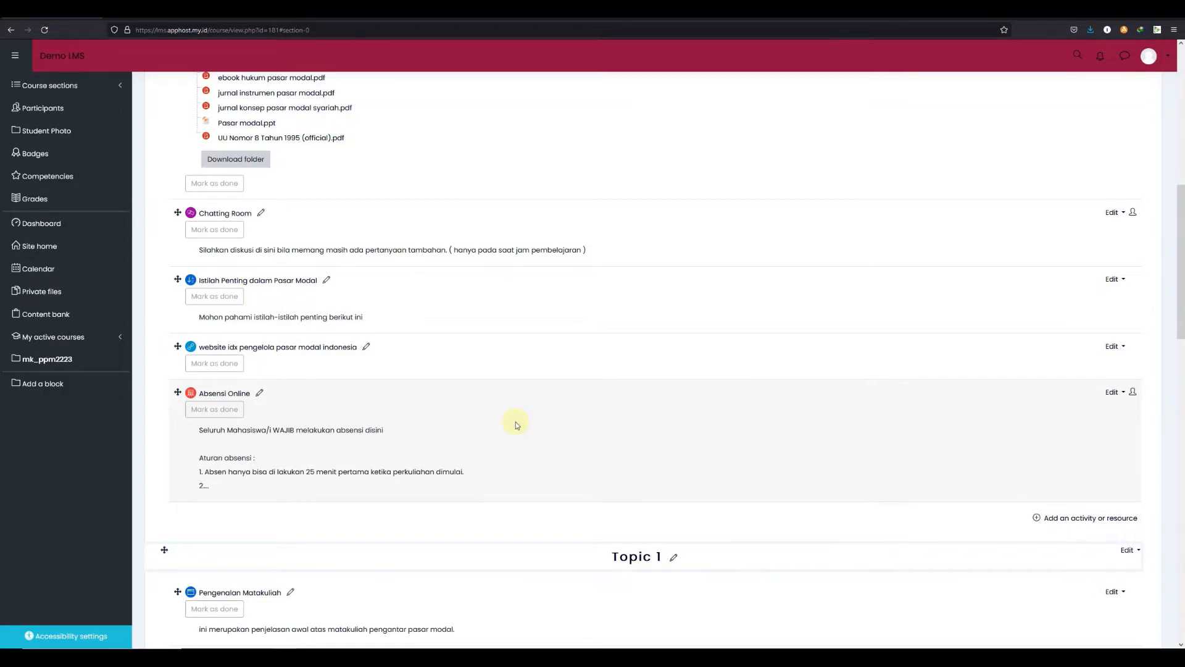
triple_click(233, 398)
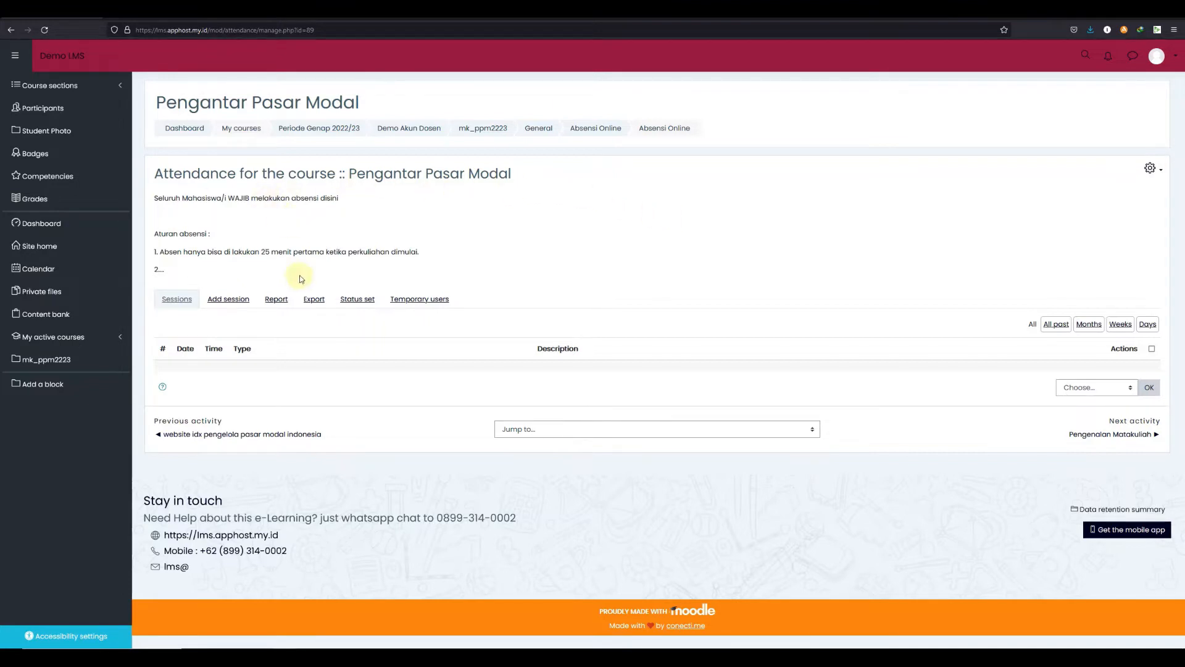
click(238, 307)
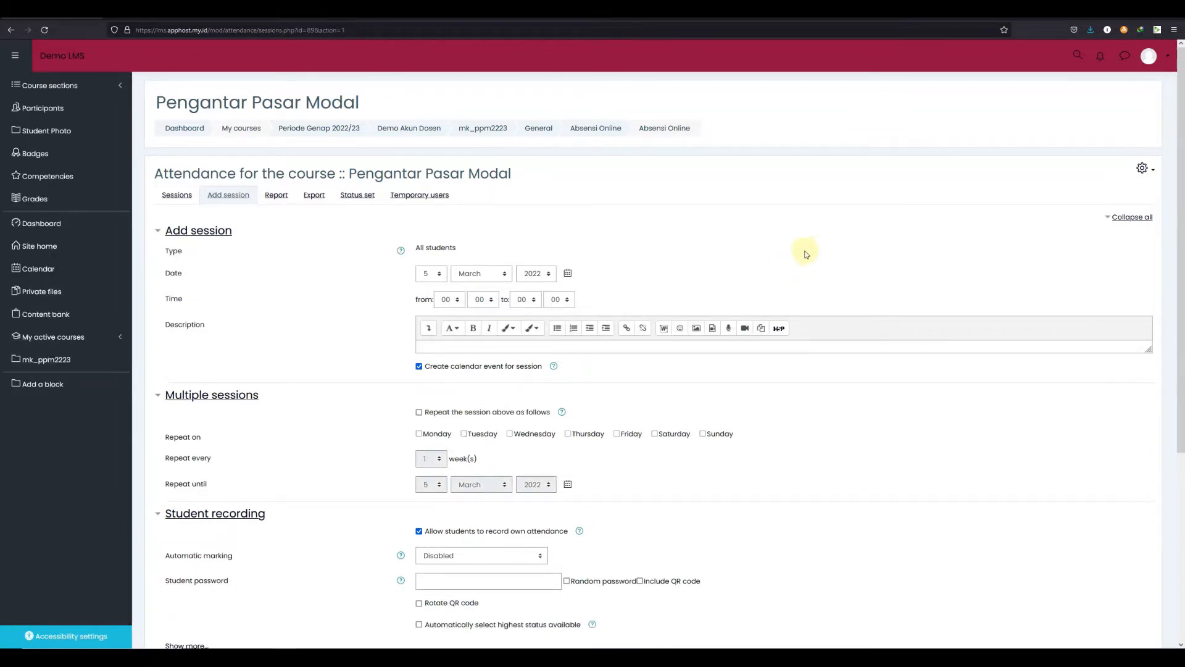
Set the session time from 09:00 to 09:25
scroll(723, 225, down, 1)
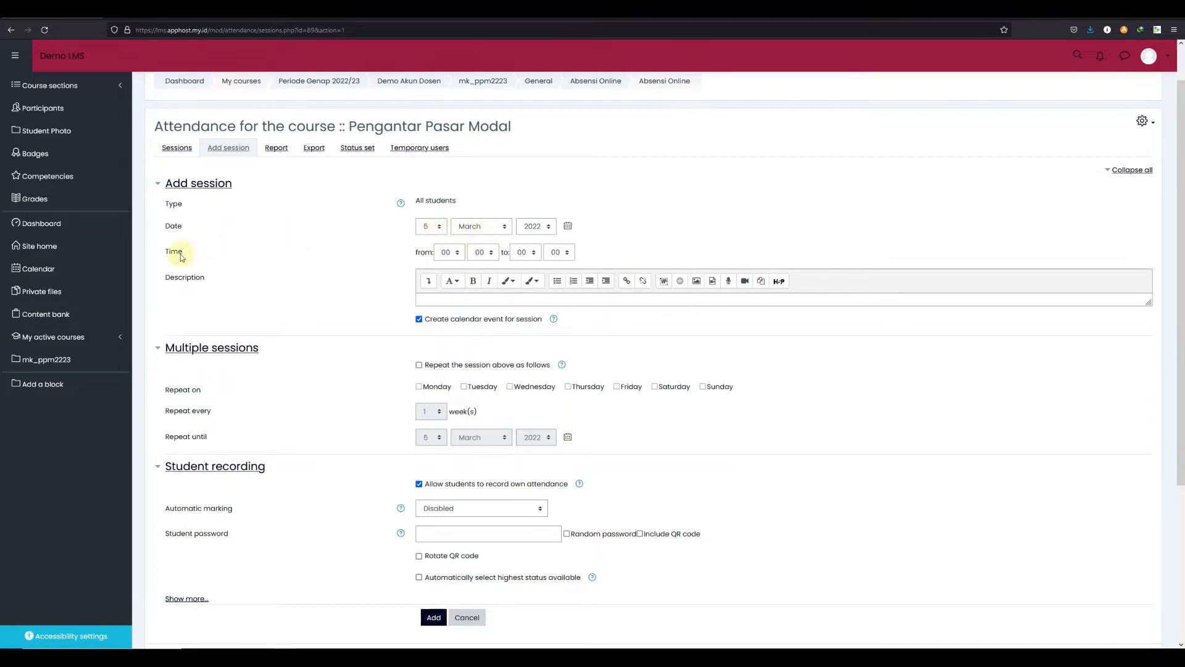
click(455, 255)
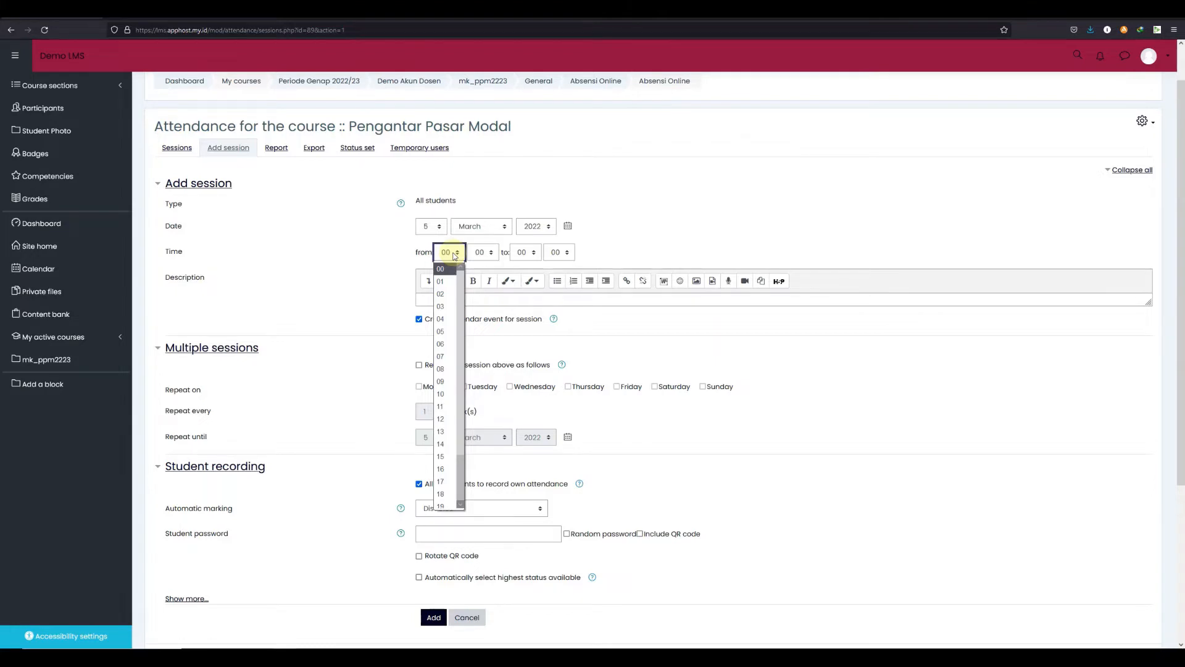
click(641, 221)
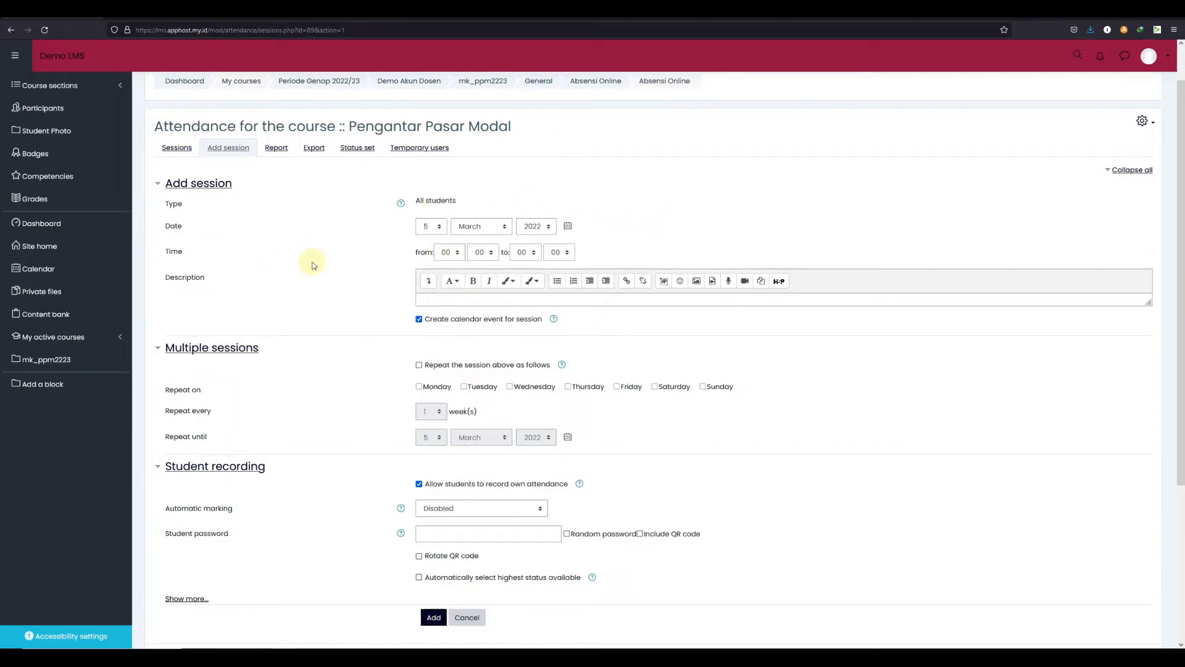
click(455, 255)
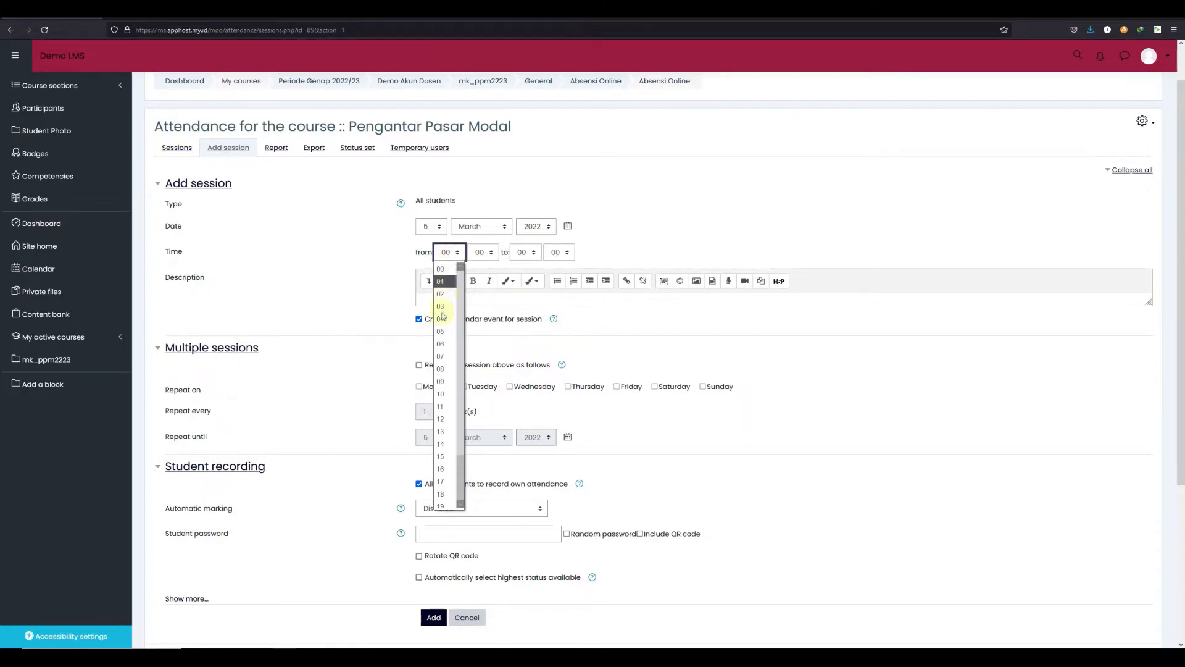
click(445, 382)
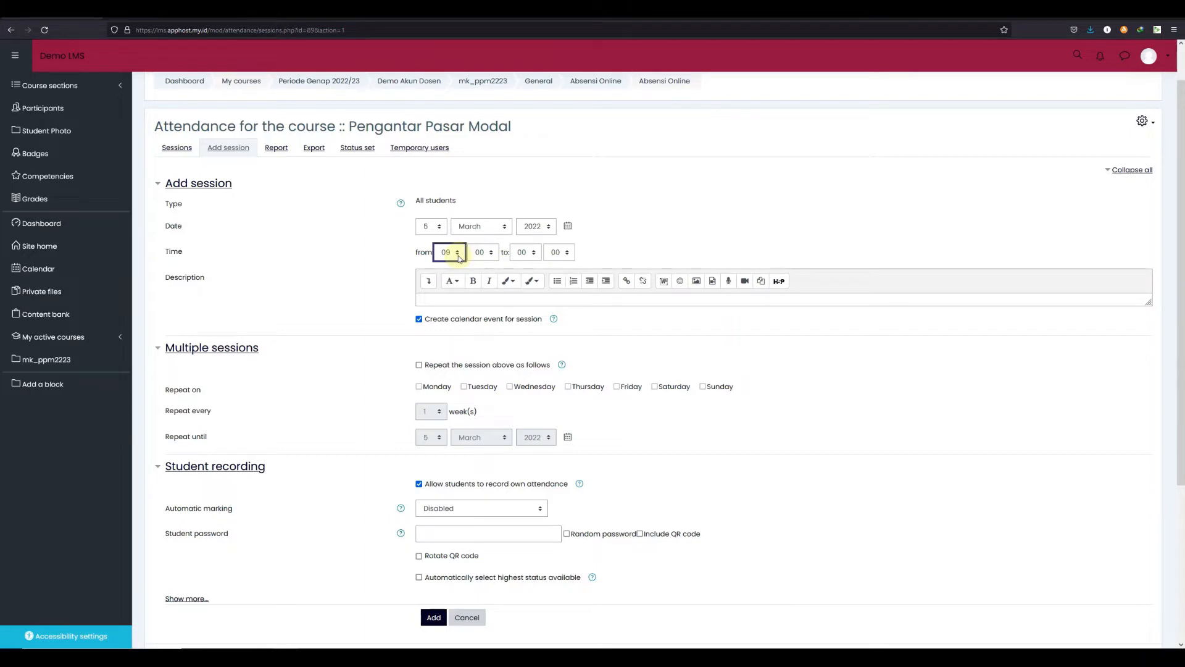
click(501, 254)
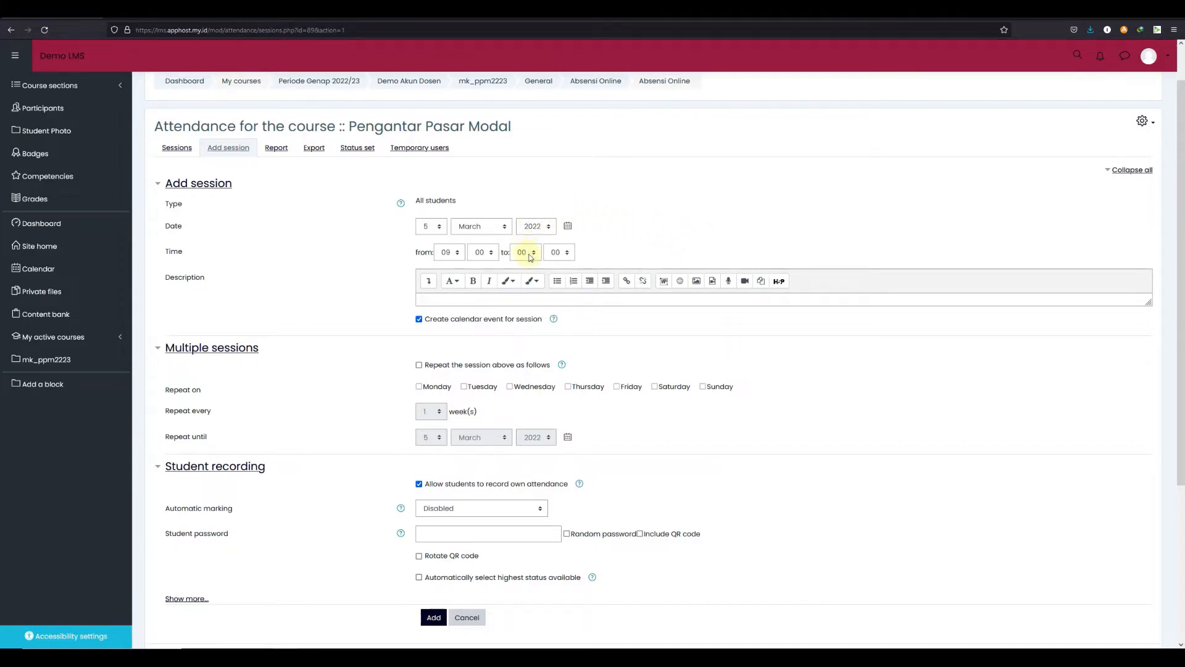
drag(501, 252, 505, 253)
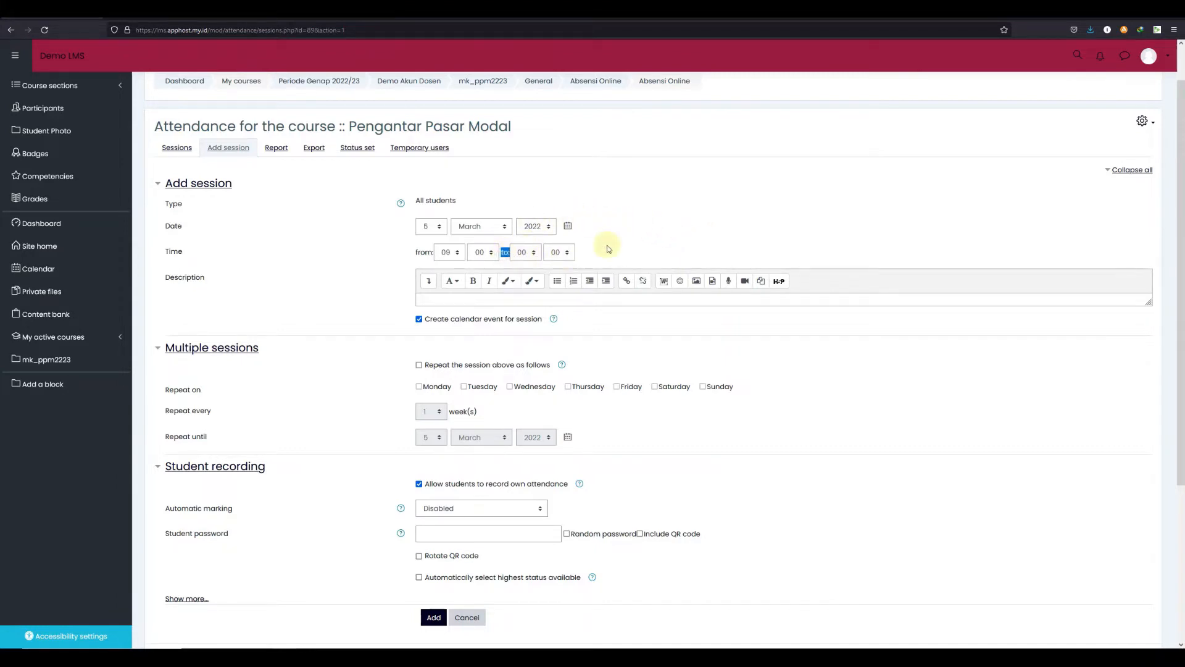
click(524, 252)
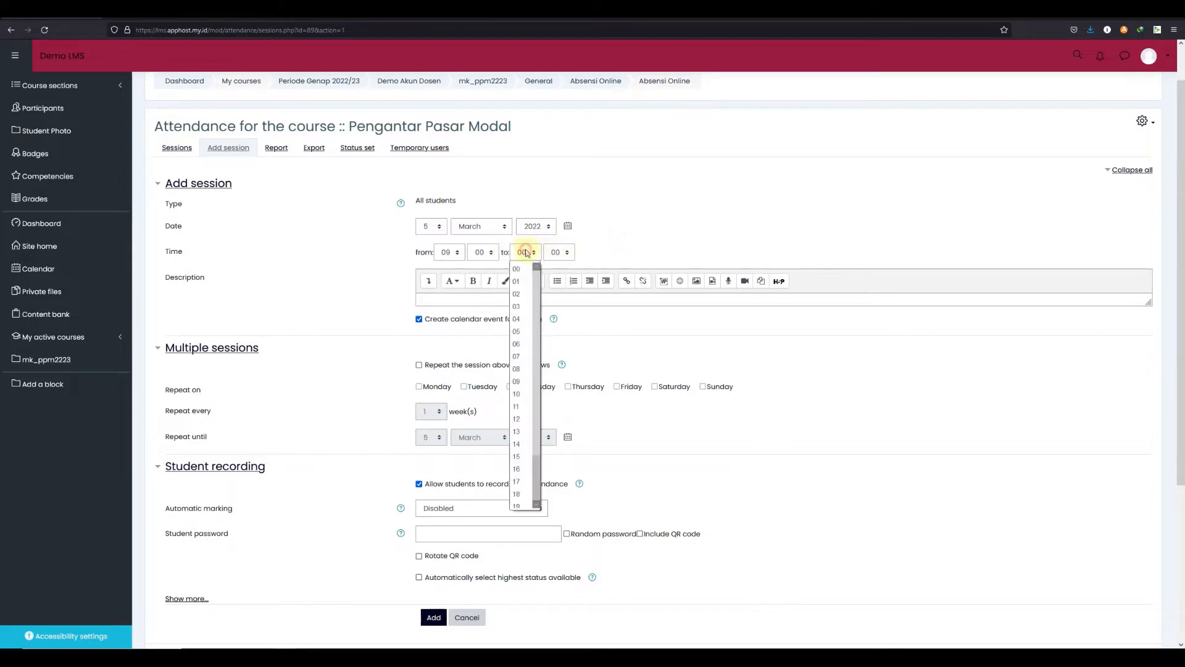
click(518, 381)
click(558, 252)
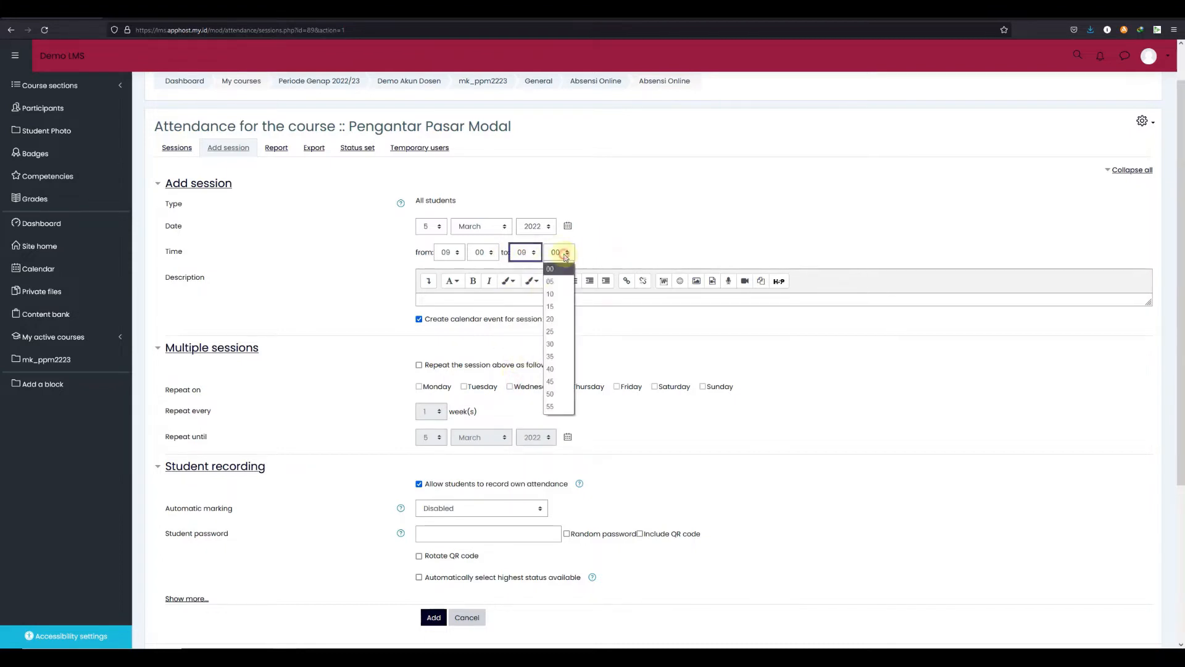
click(551, 332)
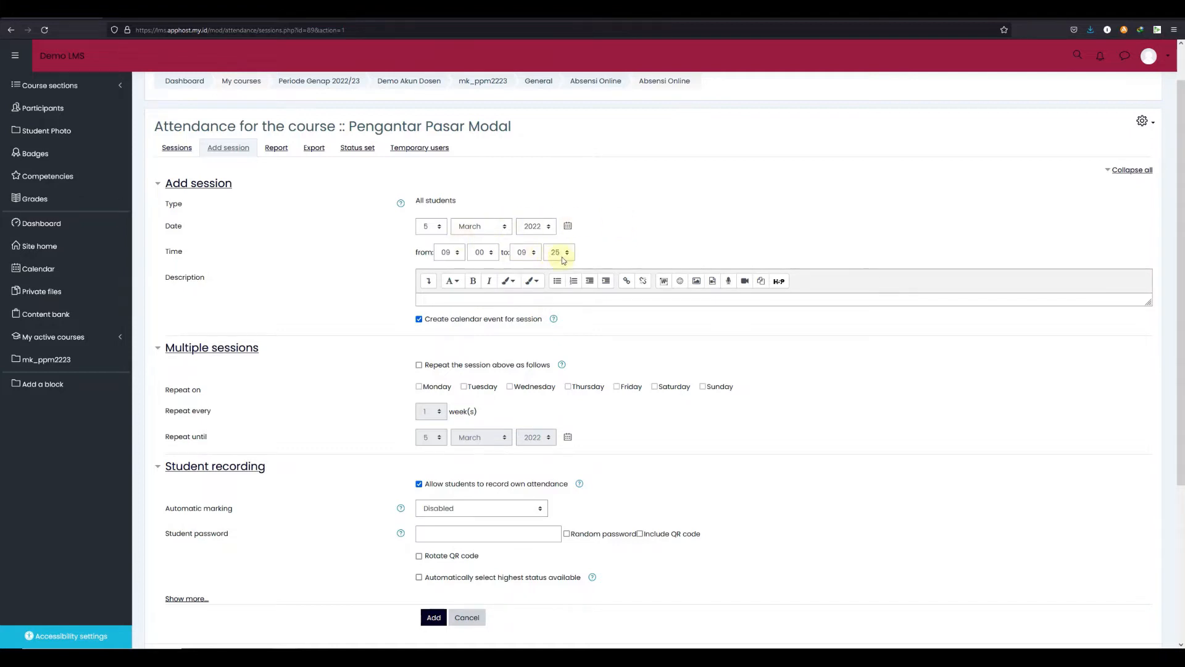
Enable repeating the session and choose Saturday as the day it repeats on
scroll(629, 234, down, 3)
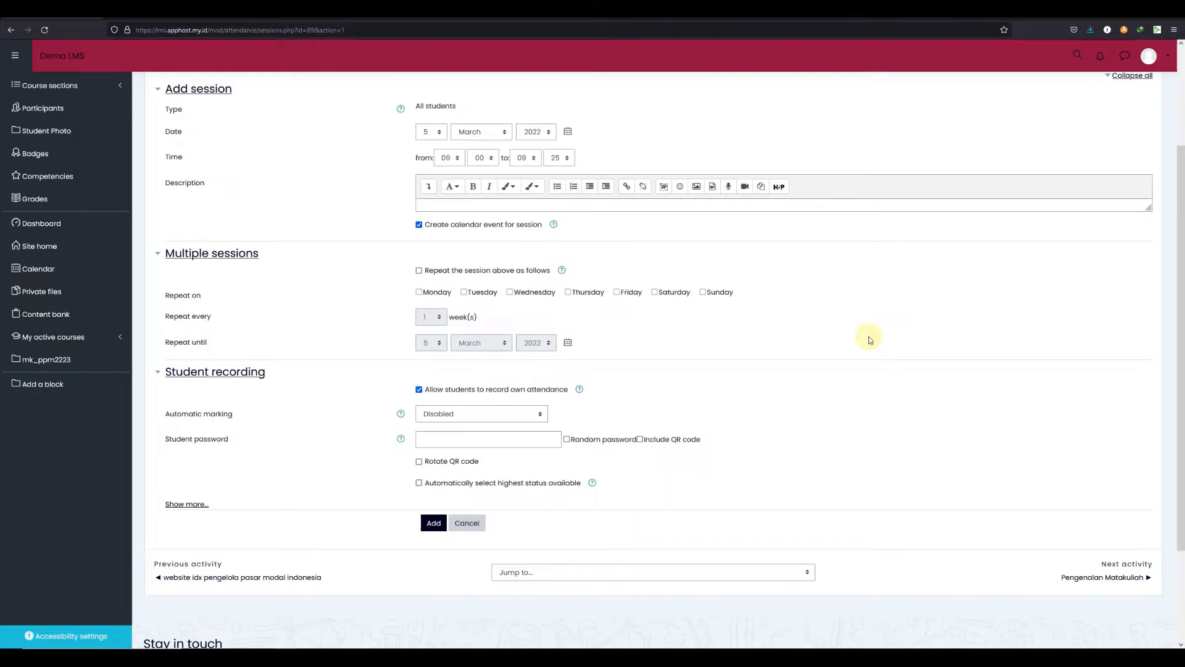
click(419, 272)
click(419, 271)
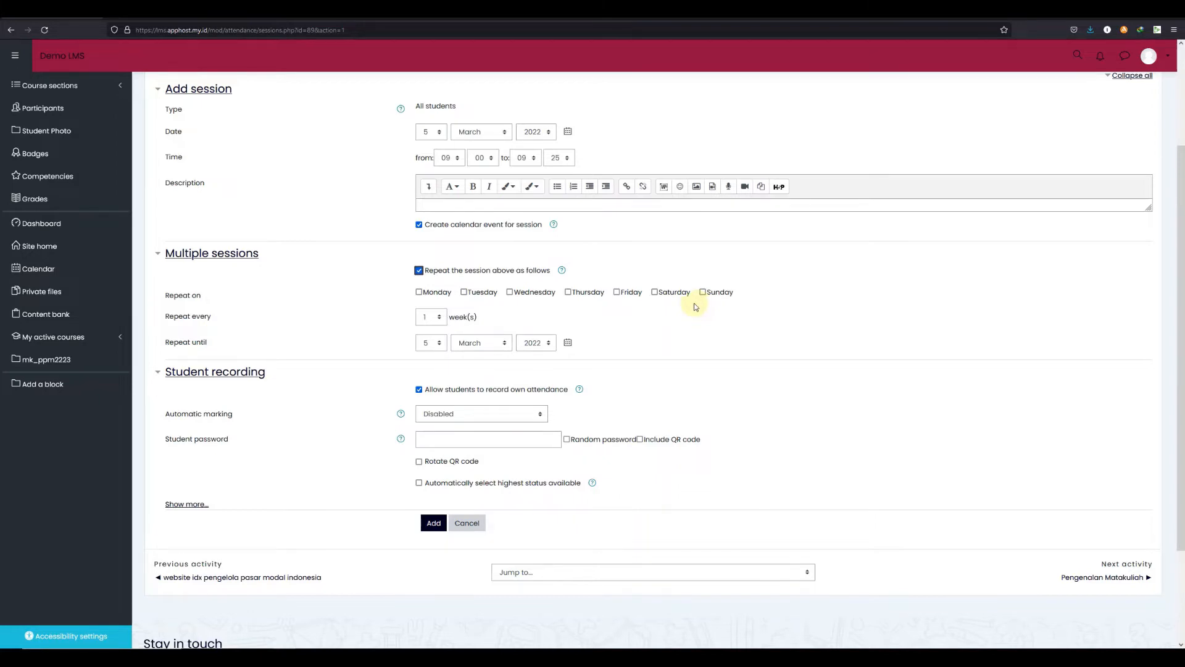
click(655, 293)
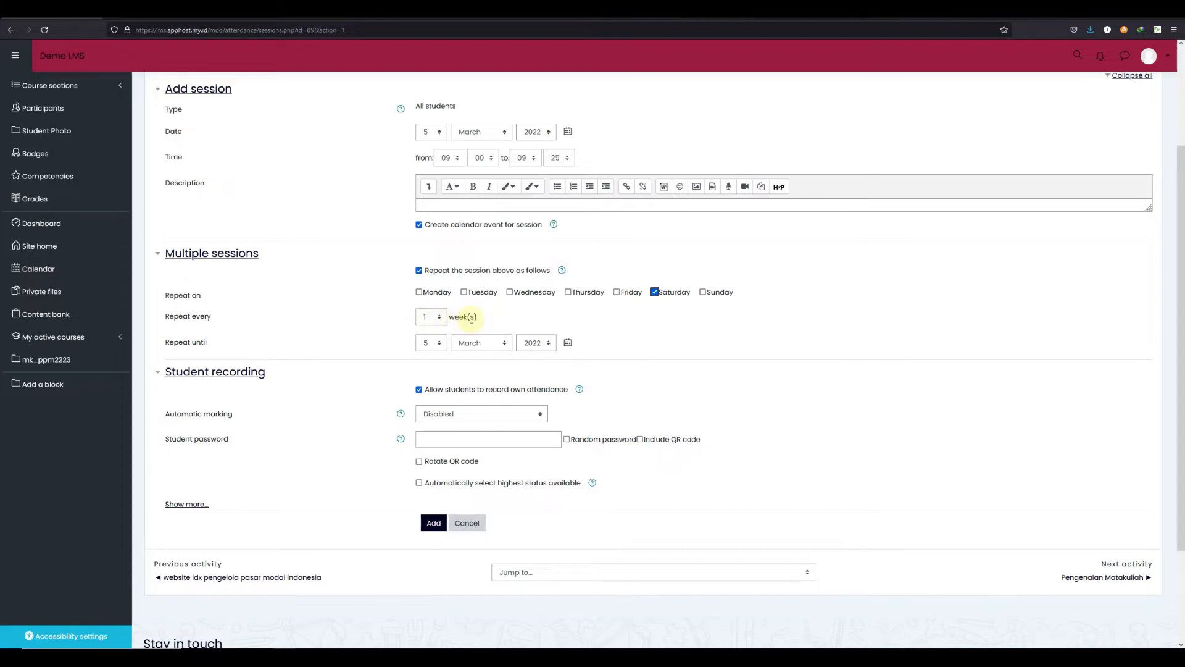
scroll(334, 333, down, 1)
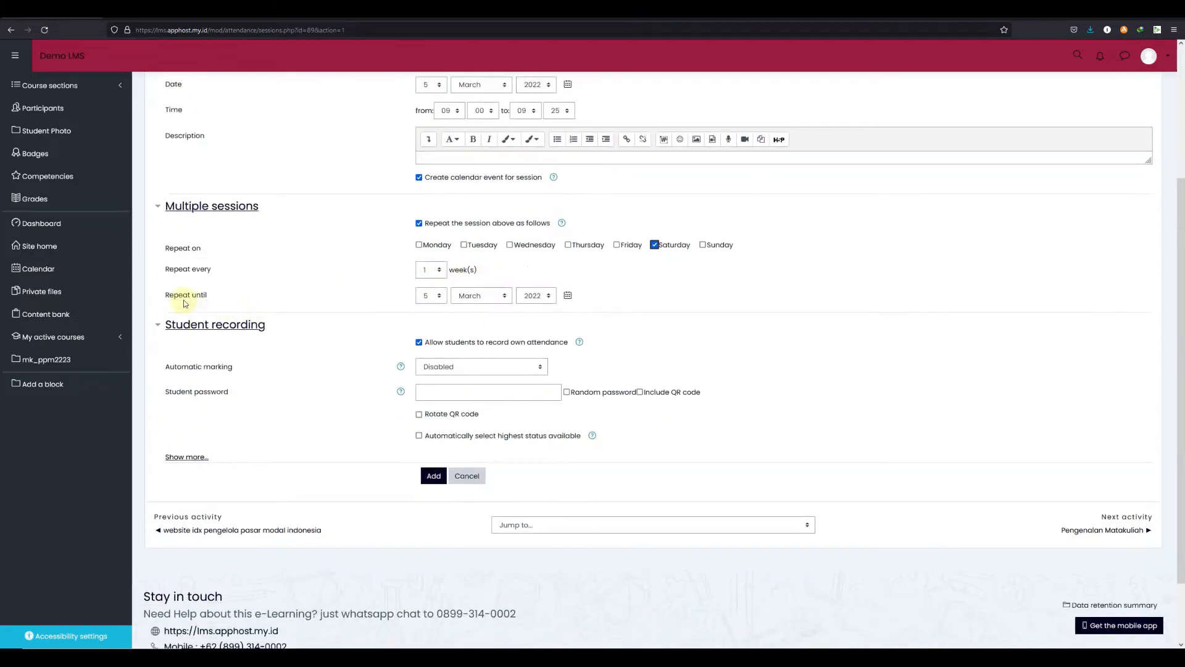
Set the repeat-until date to 16 April 2022 and add the weekly attendance sessions
click(569, 297)
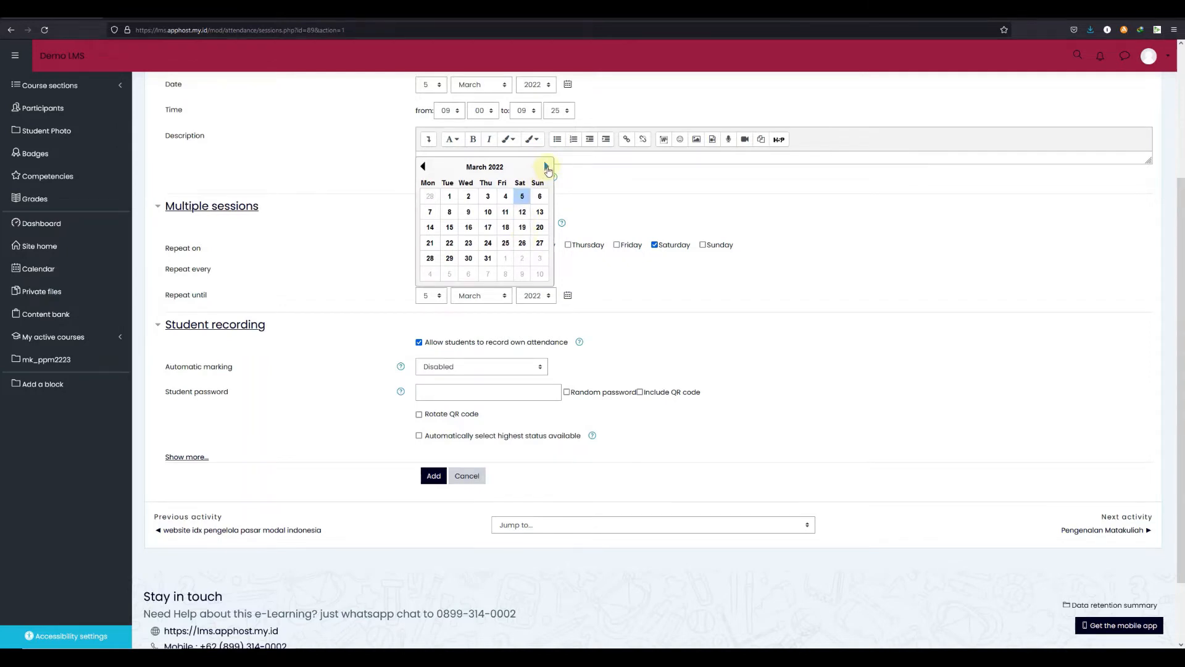
click(548, 167)
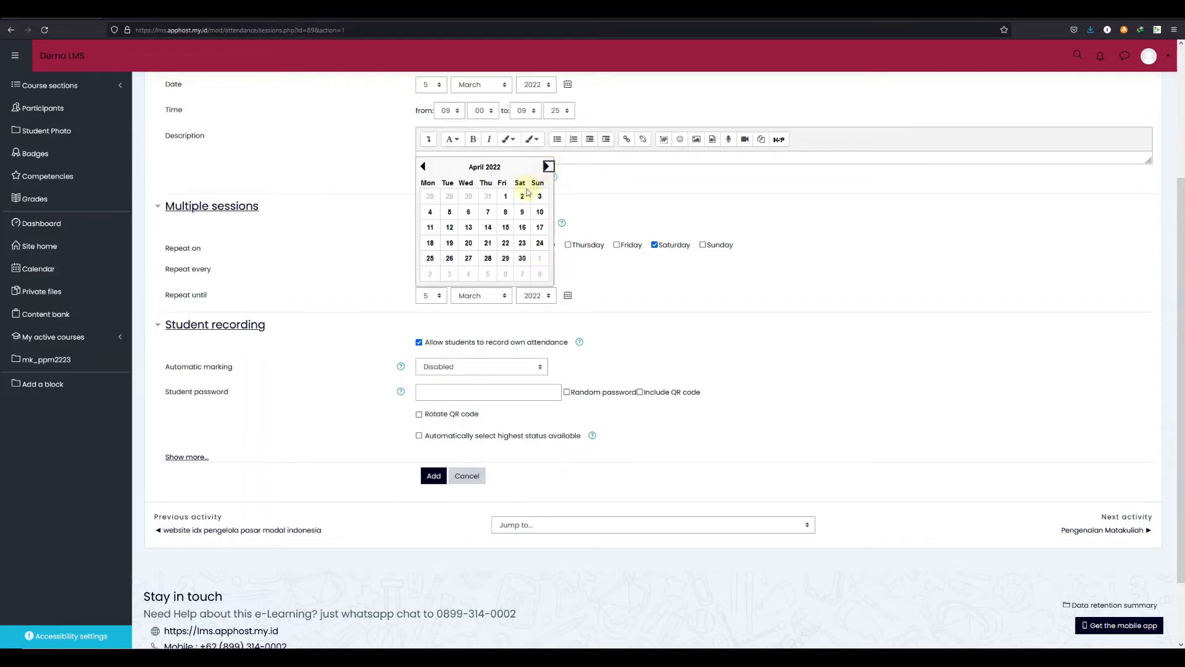
click(523, 228)
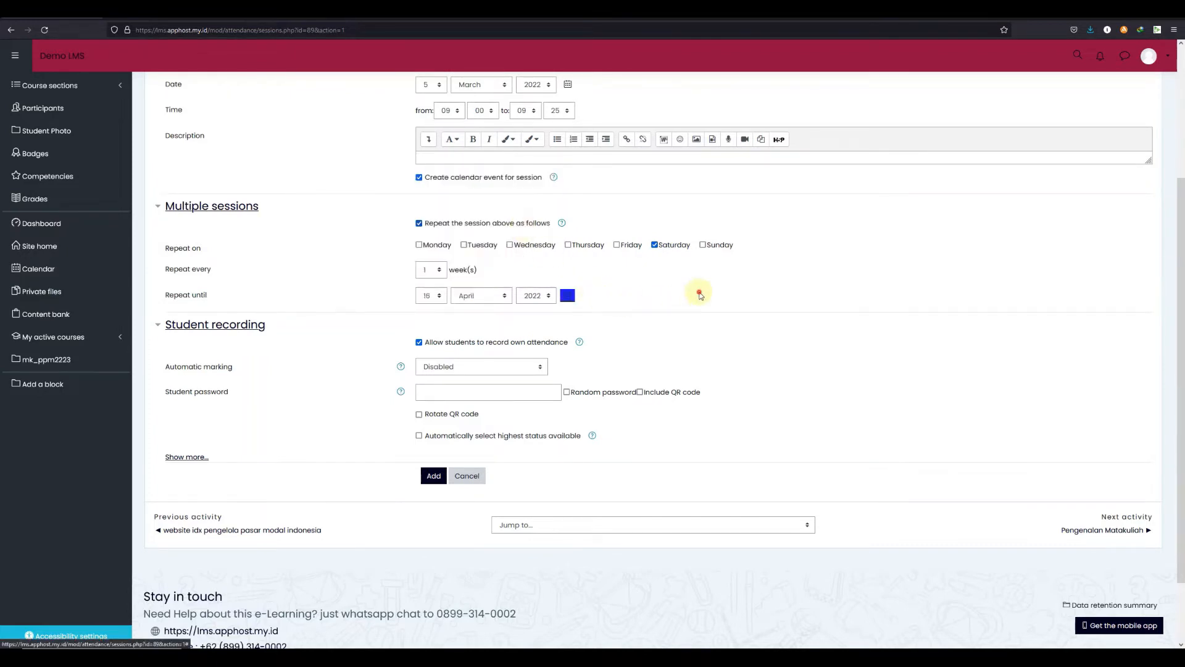
scroll(588, 283, down, 2)
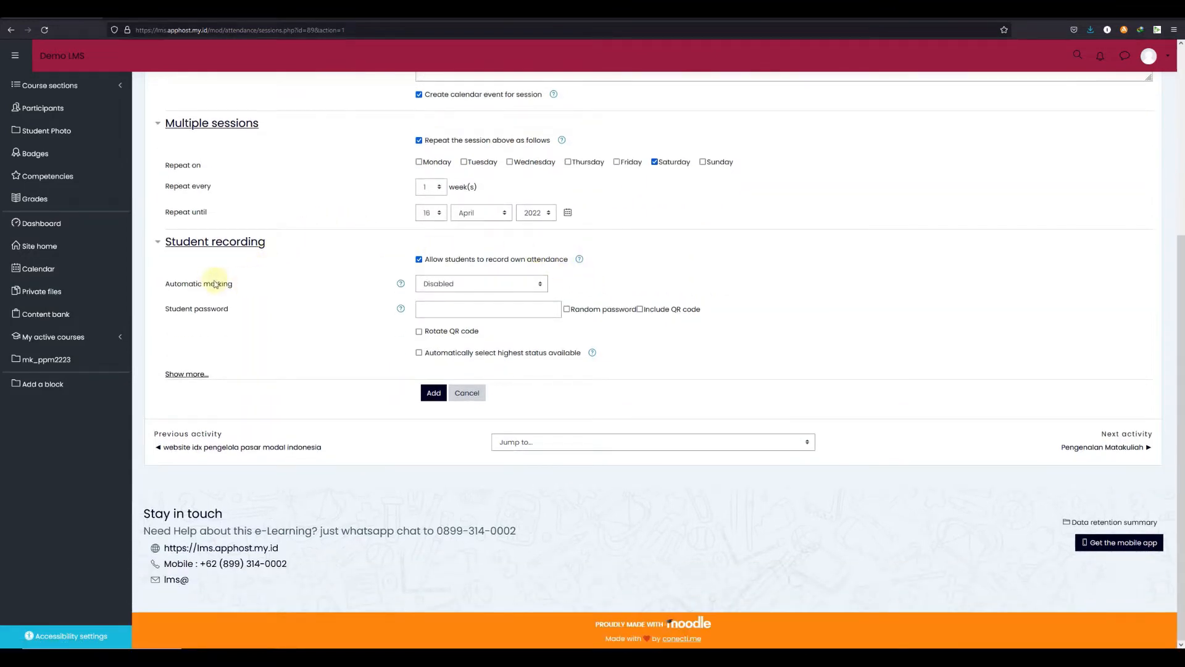
click(436, 401)
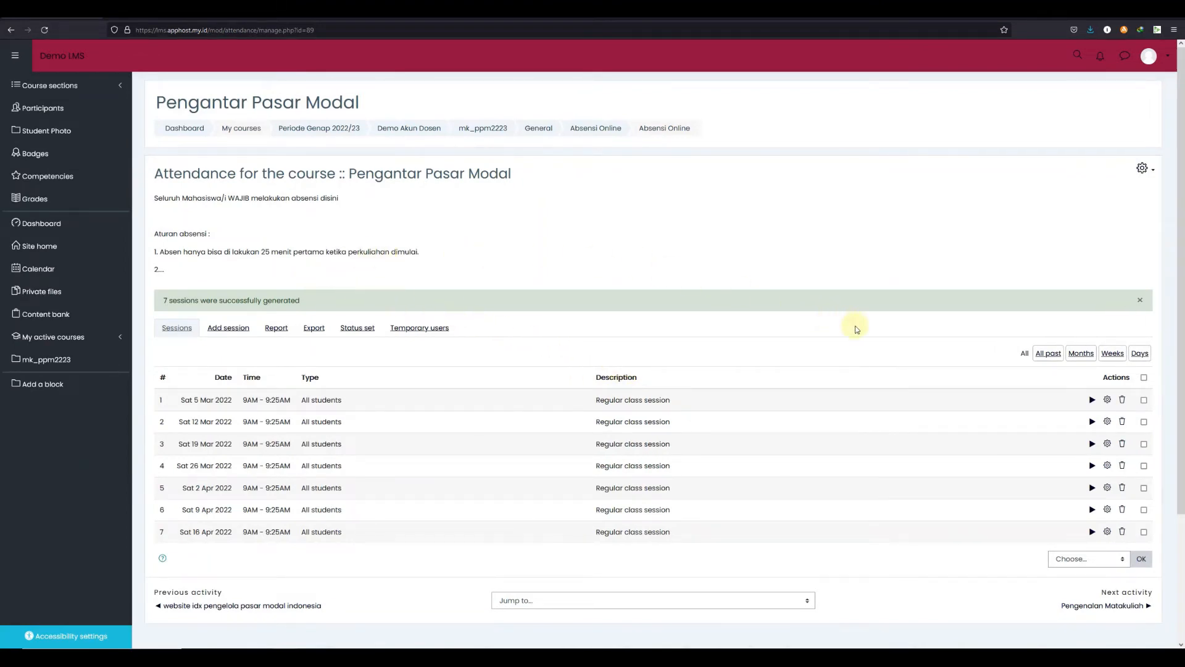
scroll(855, 325, down, 2)
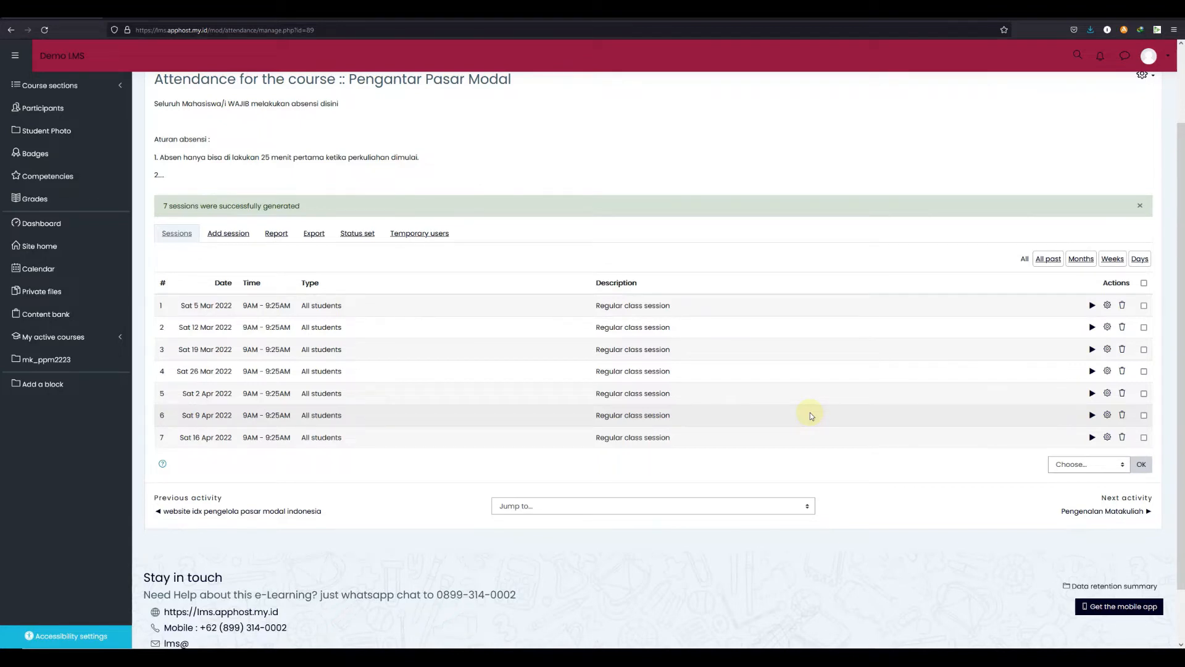
Start adding another attendance session after checking the session list, and set its date to 7 May 2022
click(227, 238)
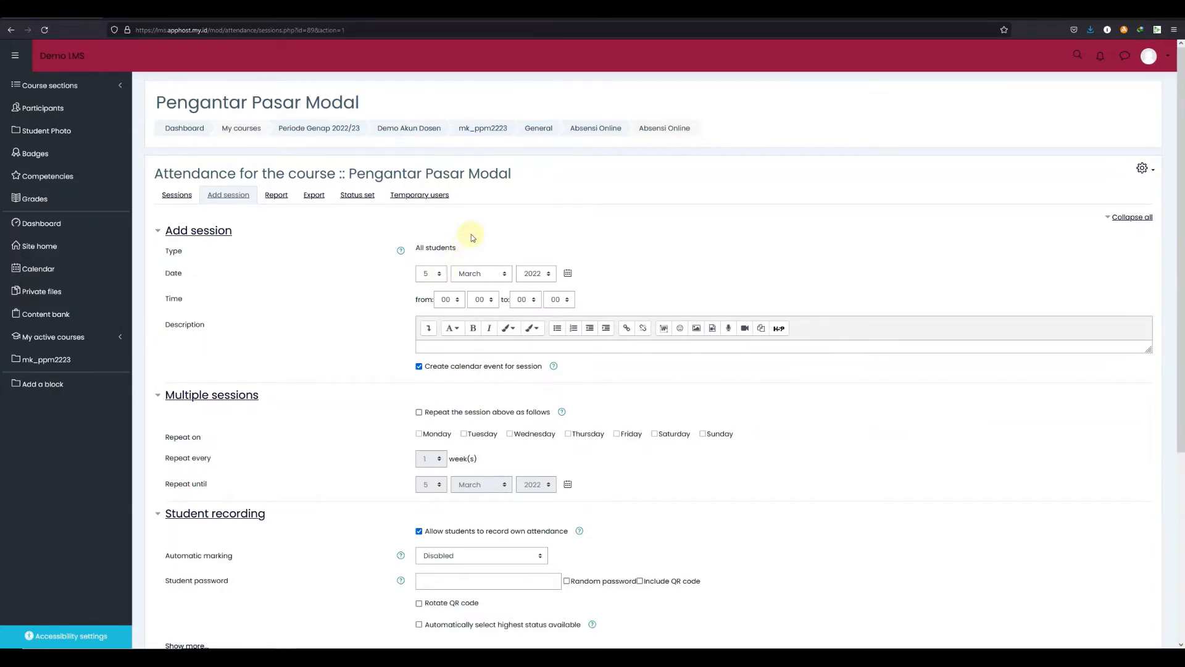
click(178, 198)
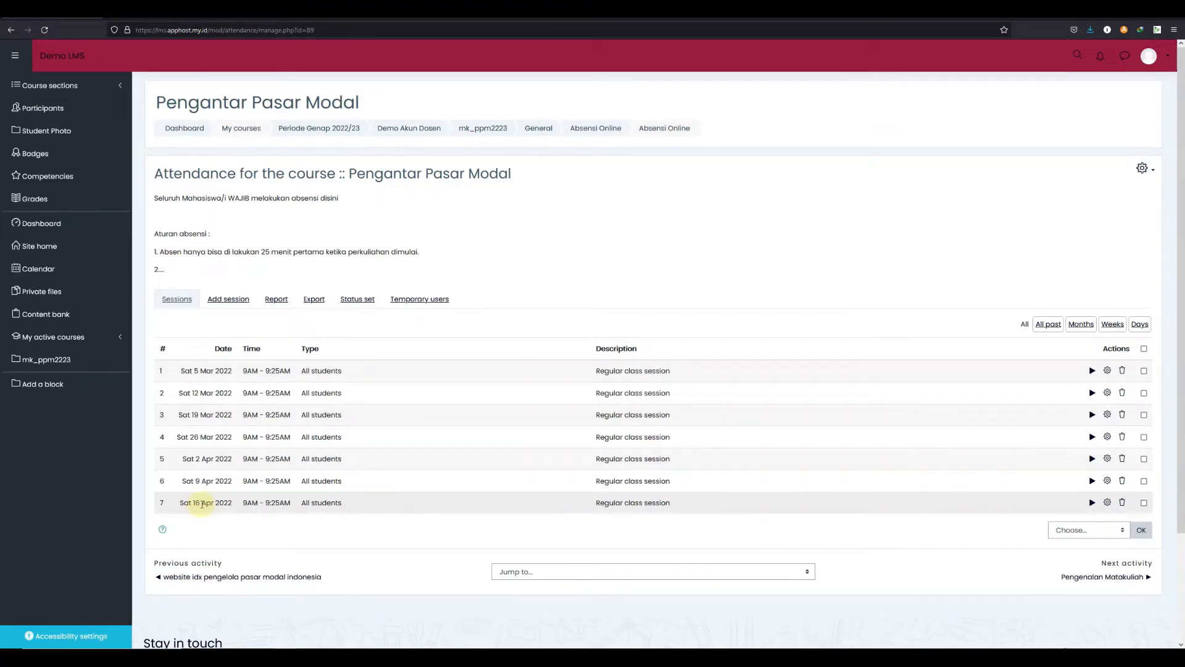
click(241, 301)
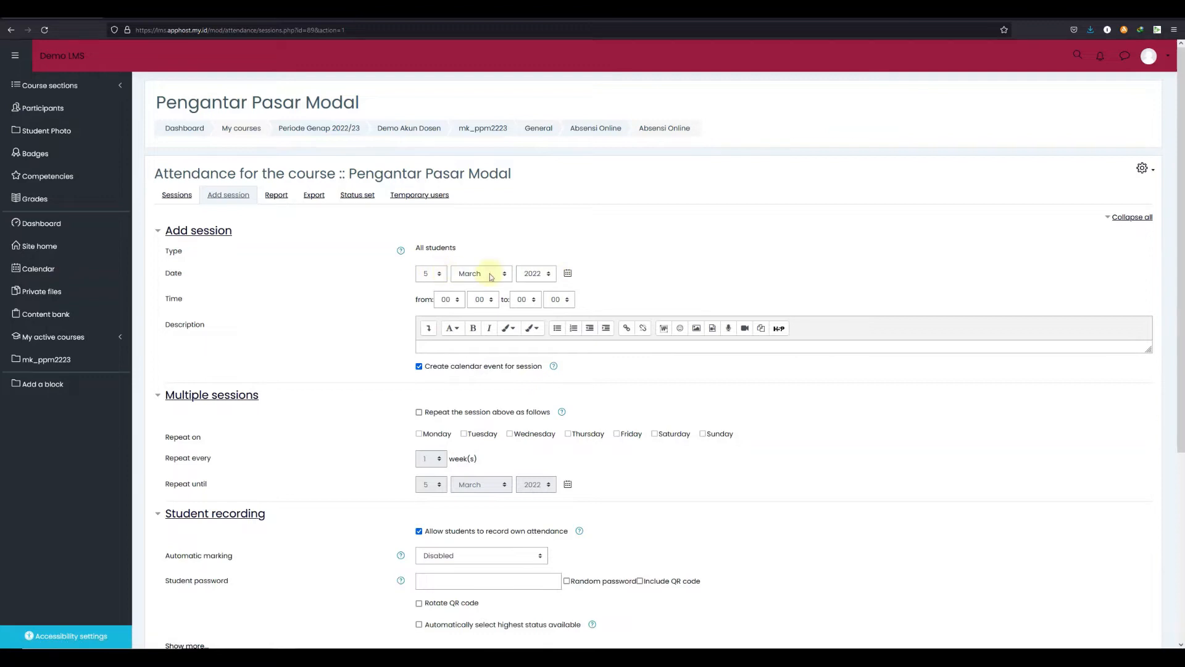
click(568, 274)
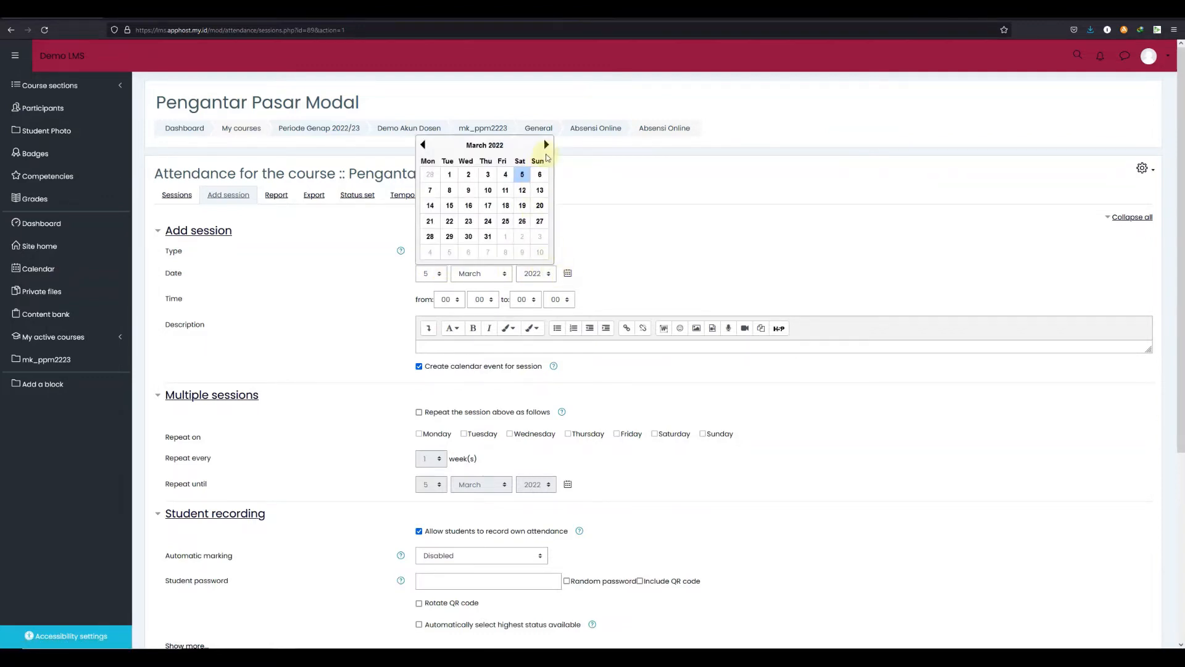
click(549, 145)
click(549, 145)
click(549, 145)
click(548, 145)
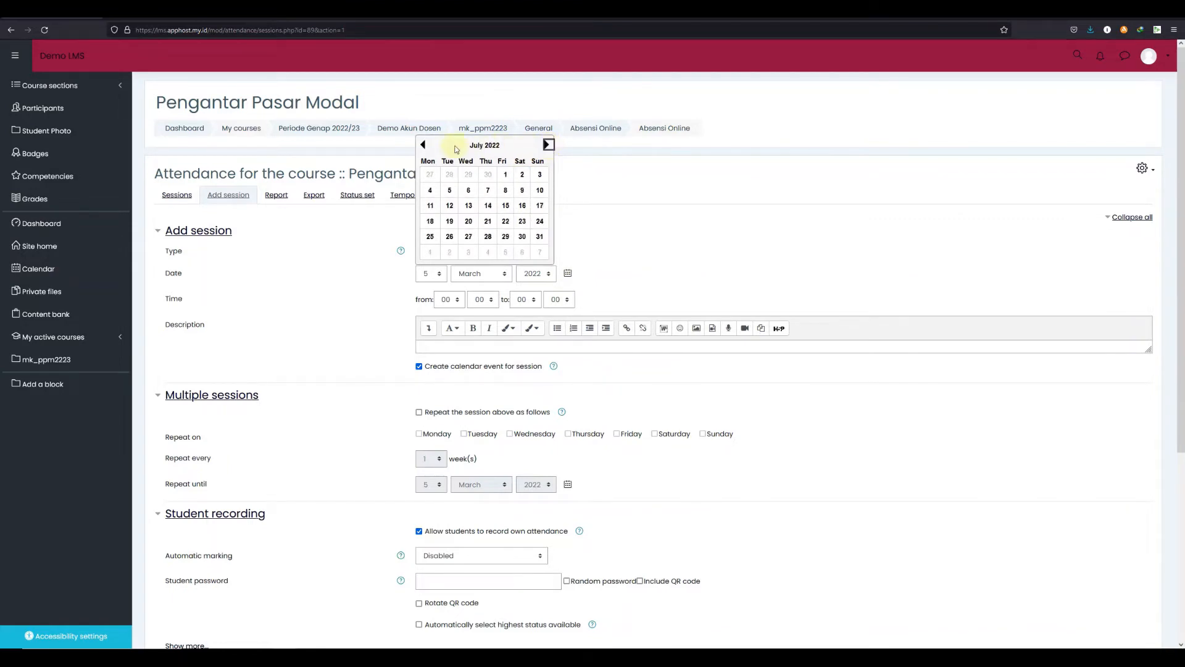
click(423, 146)
click(423, 145)
click(423, 145)
click(546, 146)
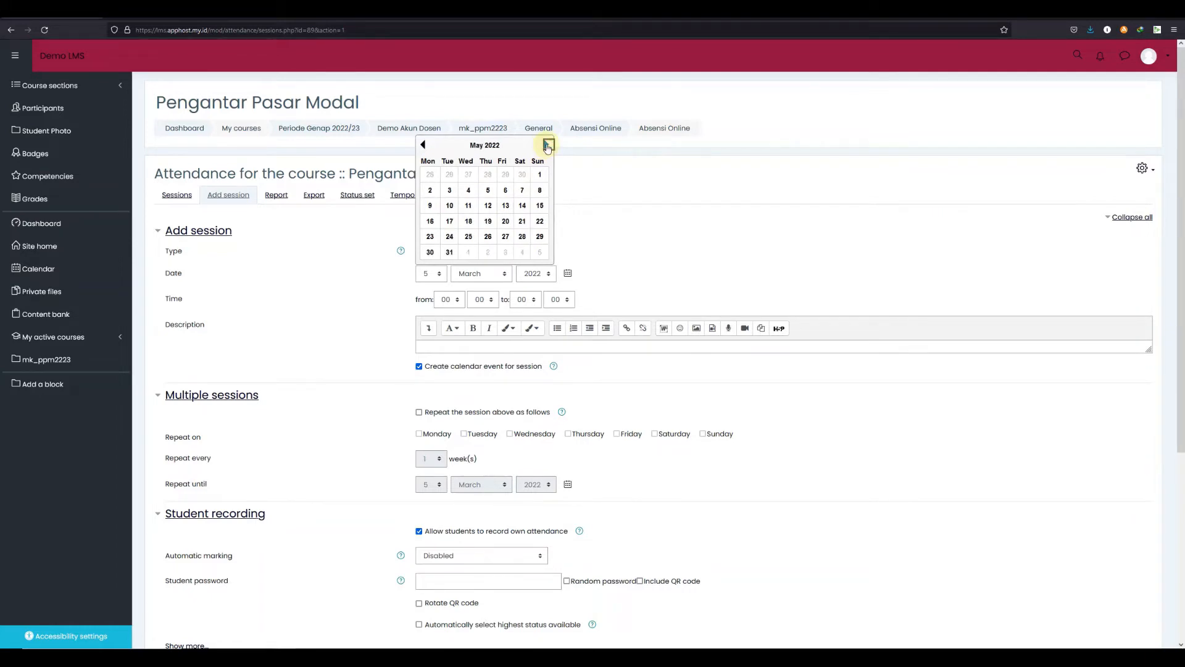
click(524, 194)
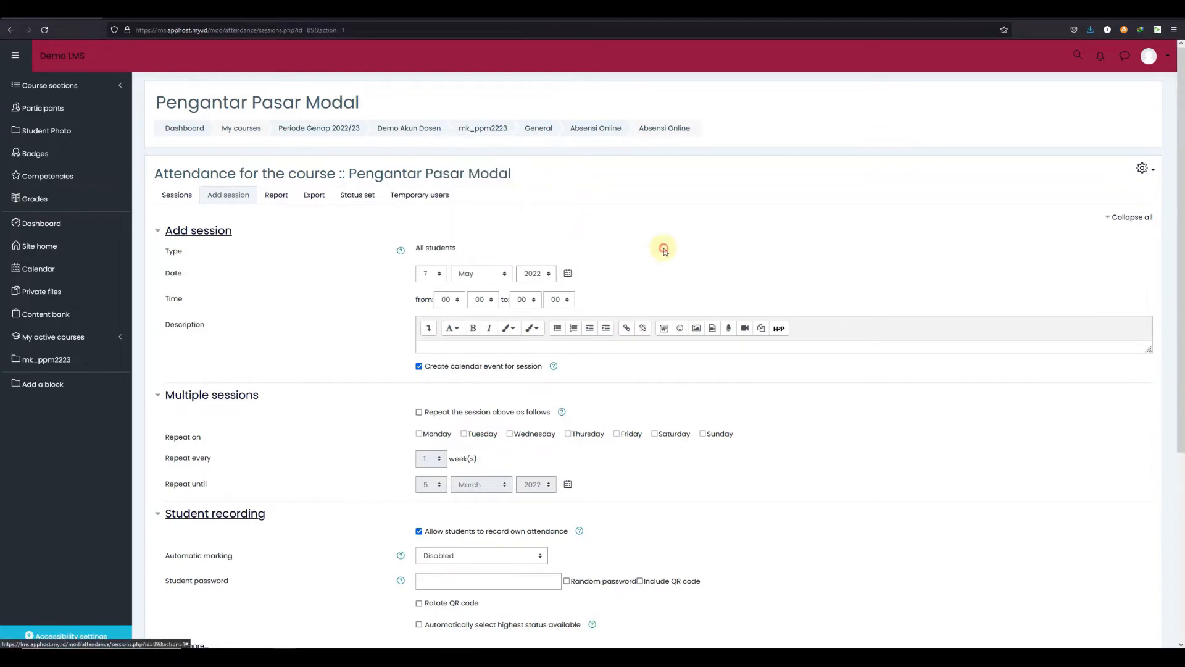
Set the new session's time from 09:00 to 09:25
scroll(594, 258, down, 1)
click(463, 252)
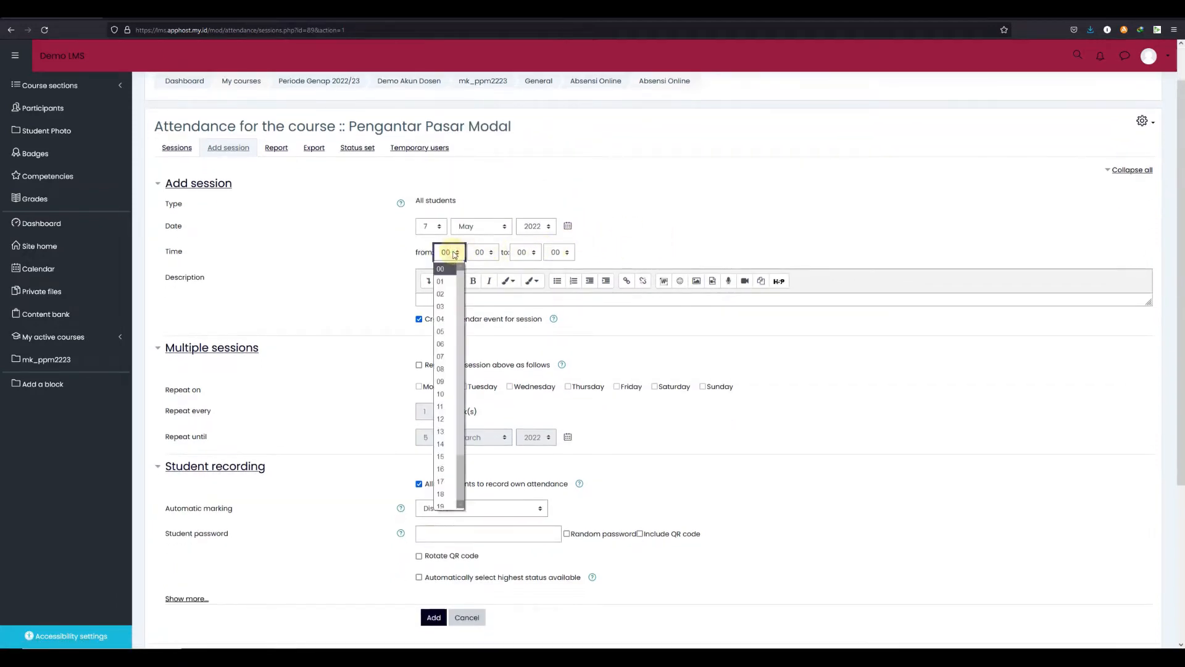
click(449, 383)
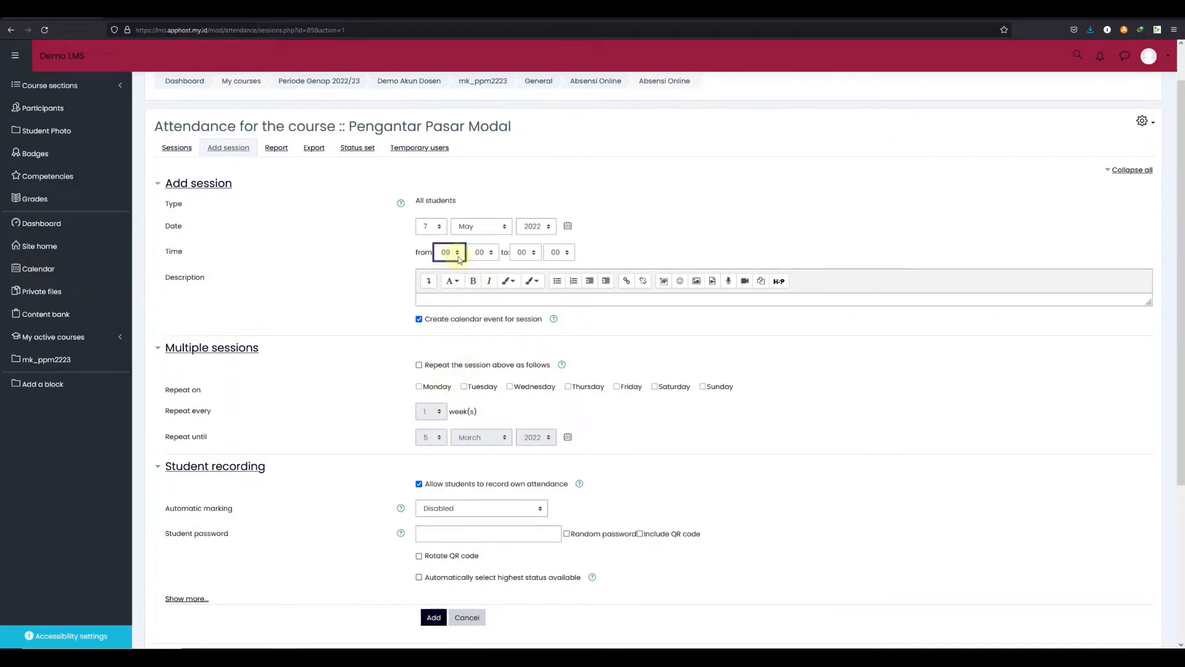
click(533, 255)
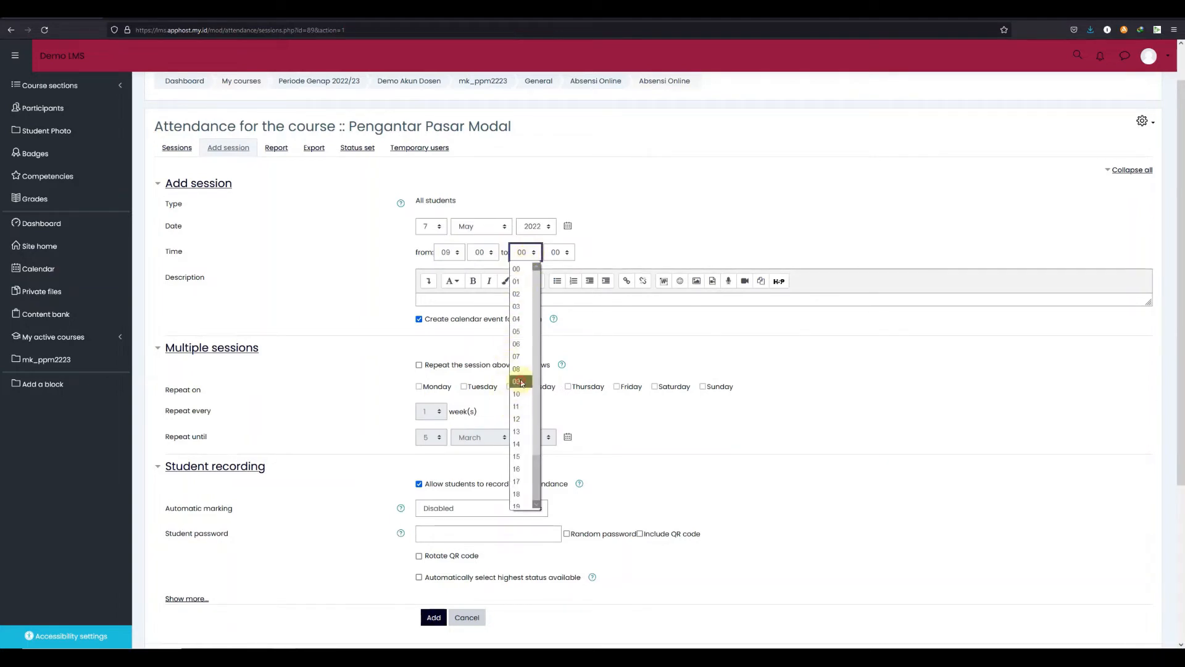
click(520, 383)
click(558, 254)
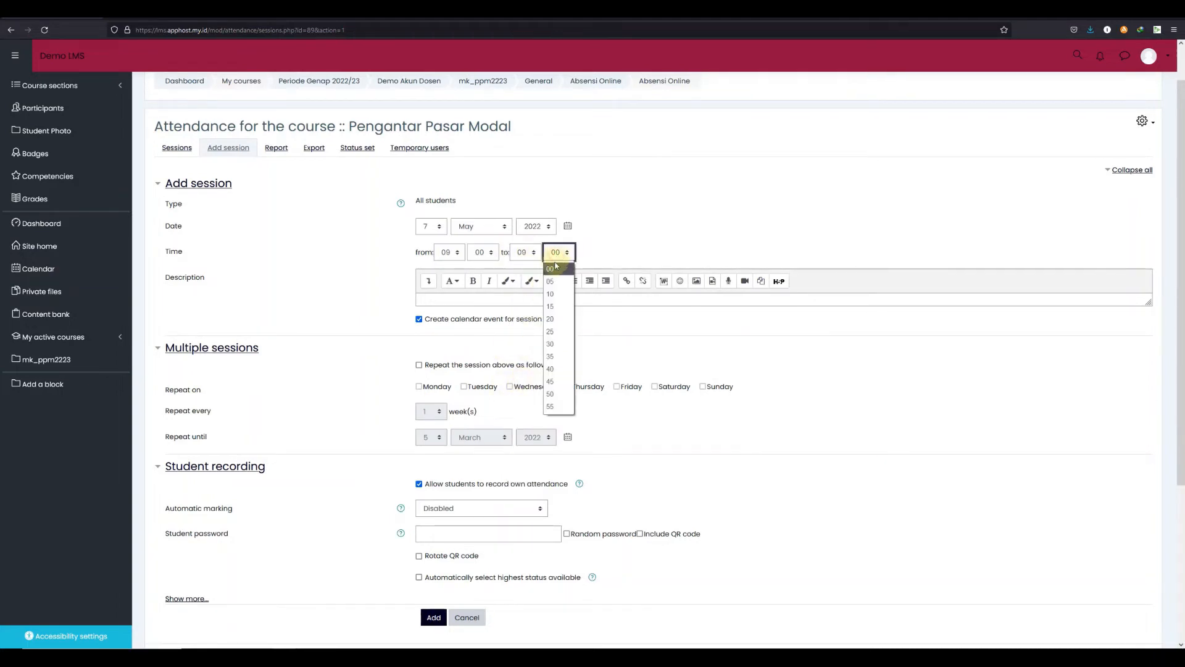
click(552, 332)
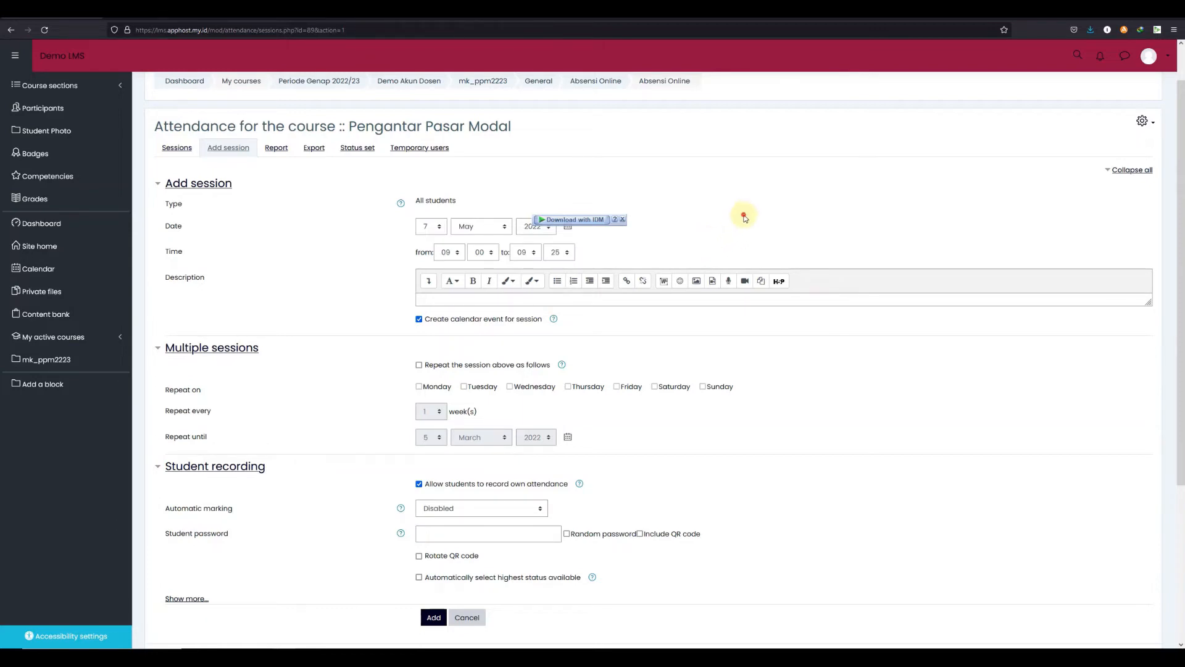
Enable repeating for the 7 May session and choose Saturday as its repeat day
scroll(608, 263, down, 3)
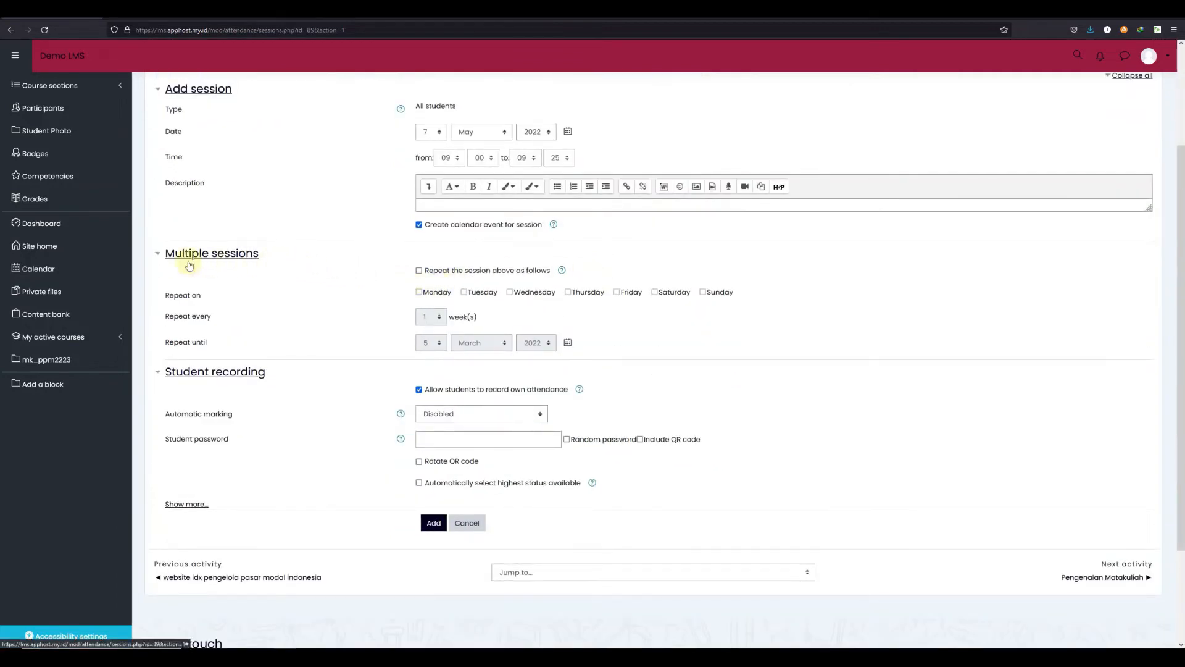
click(419, 271)
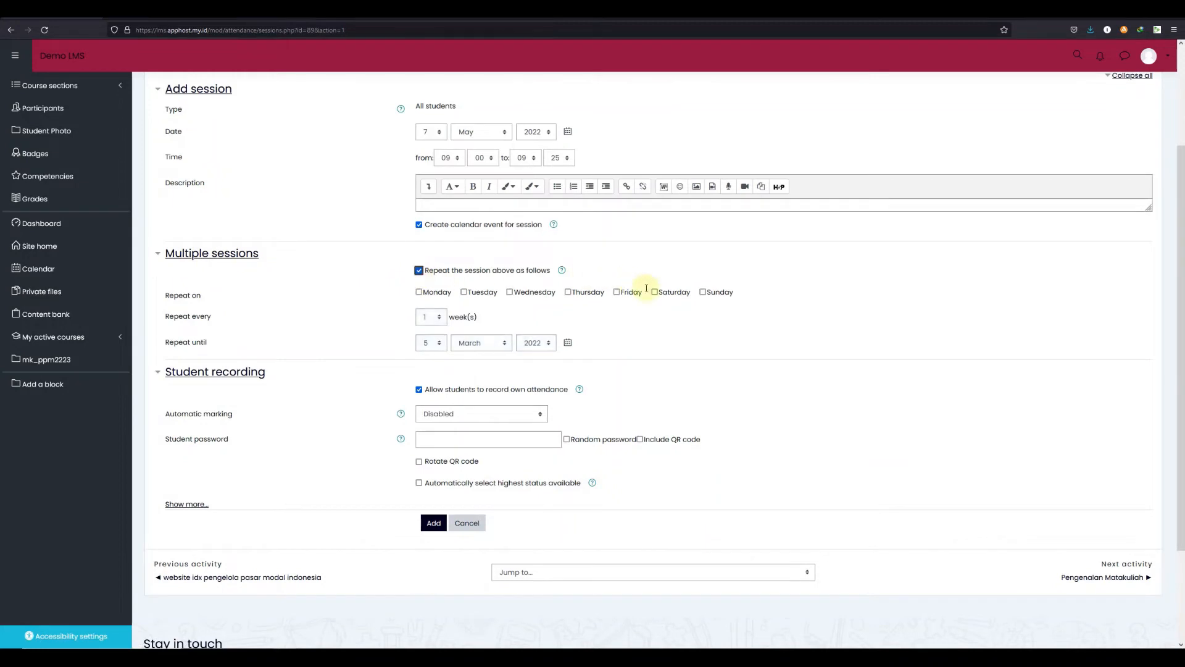
click(655, 293)
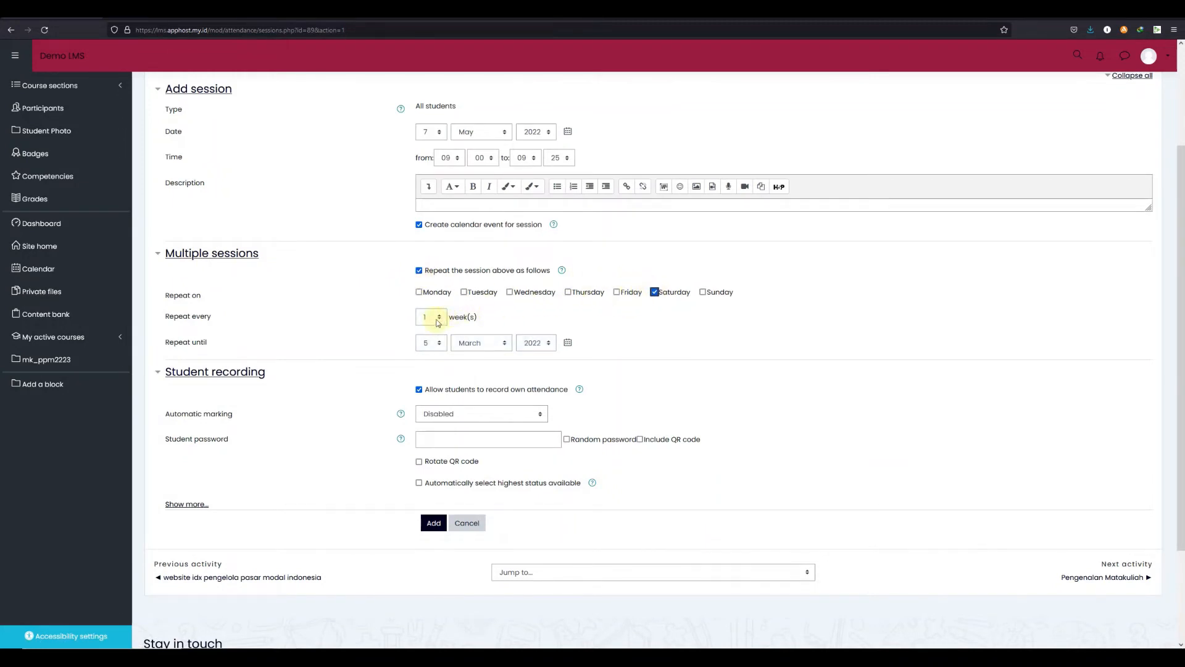
Set the repeat-until date to 18 June 2022 and add this second series of weekly sessions
click(568, 343)
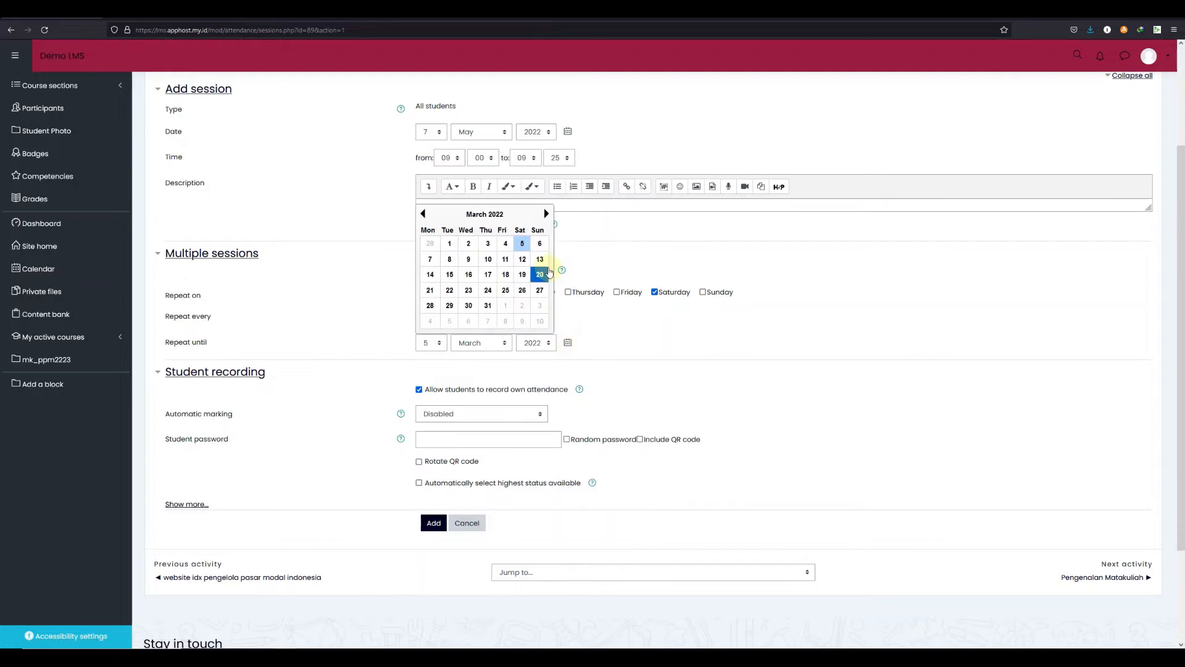
click(547, 214)
click(546, 214)
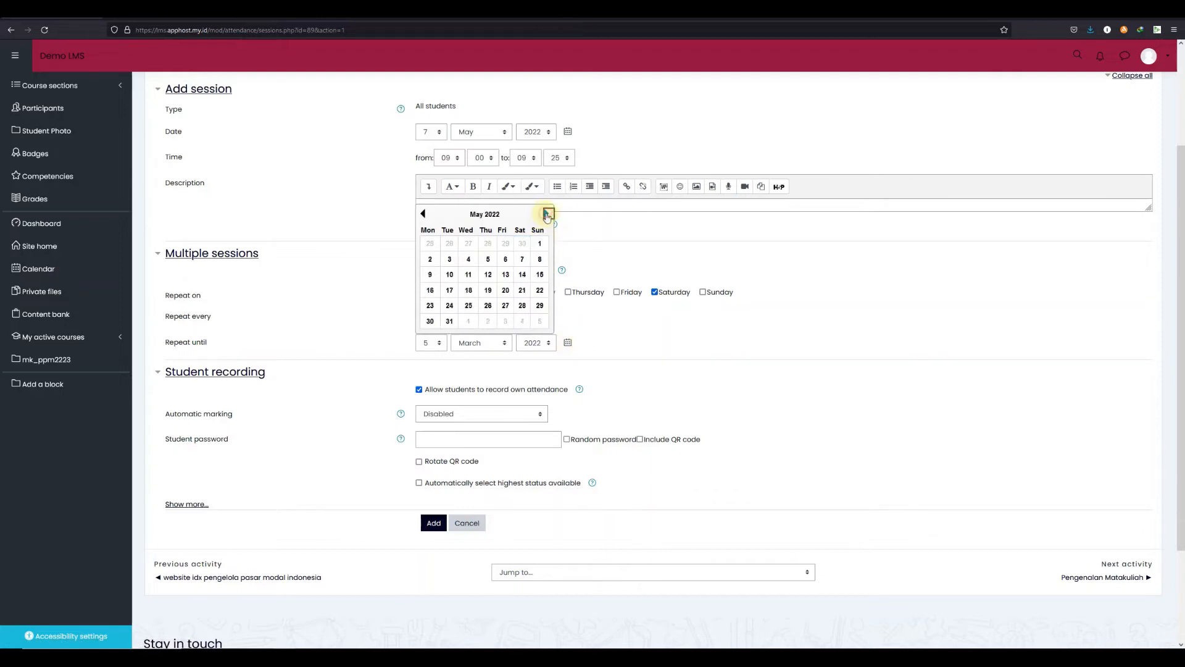
click(547, 214)
click(547, 214)
click(423, 214)
click(423, 214)
click(549, 214)
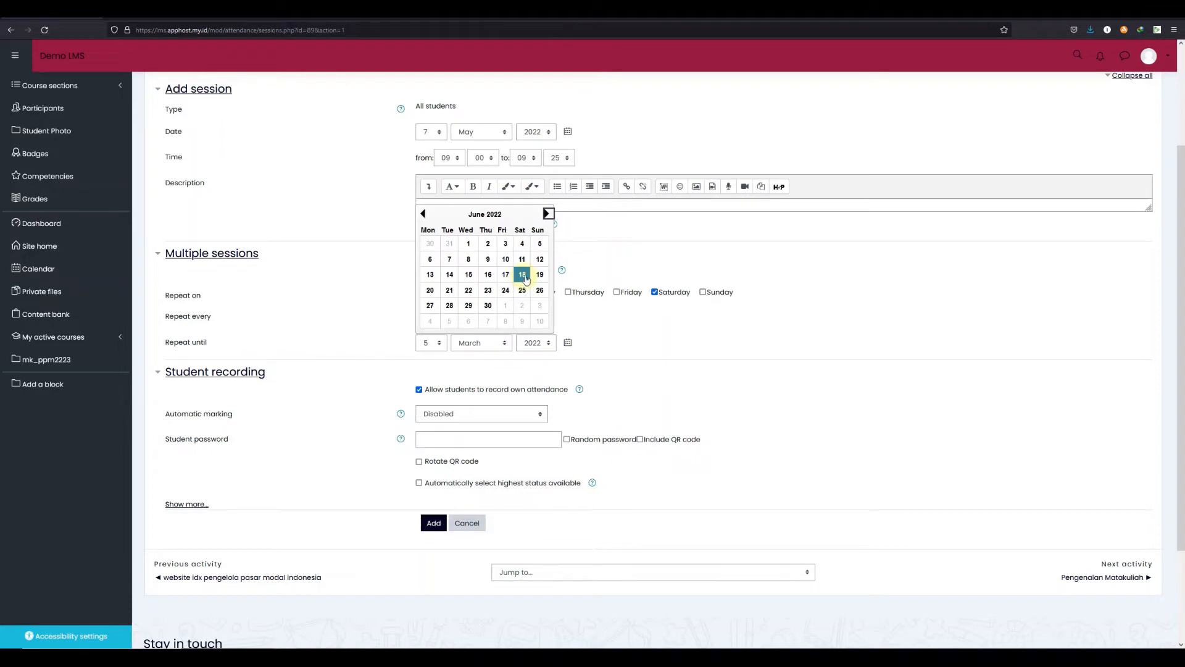
click(523, 276)
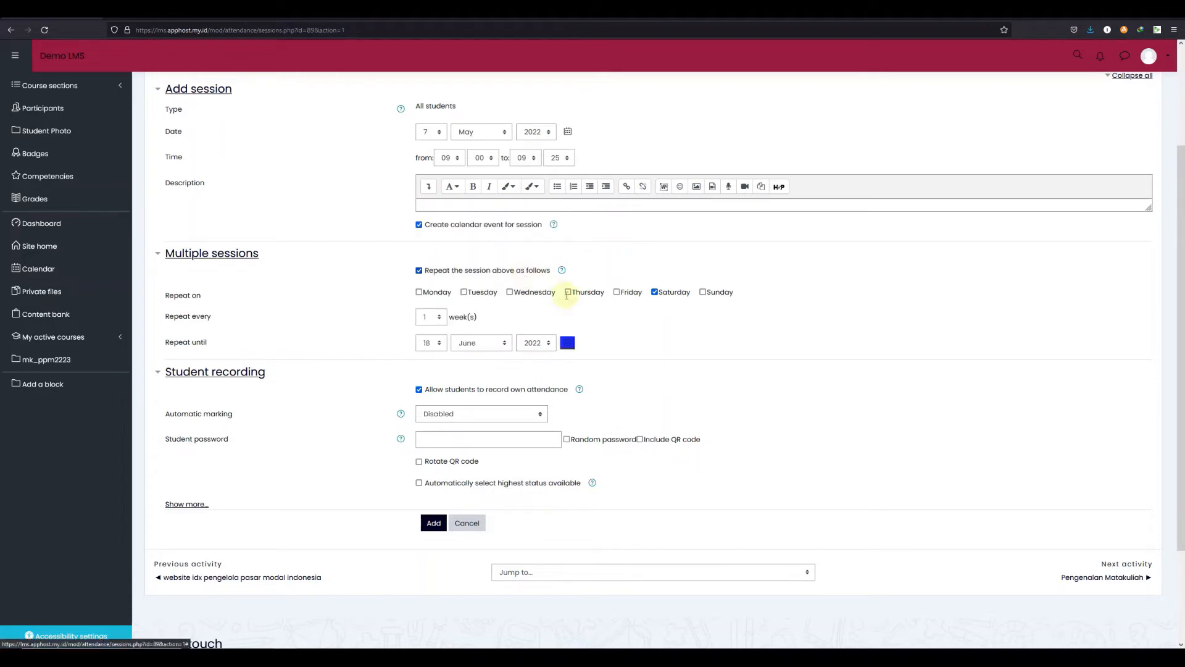
click(434, 523)
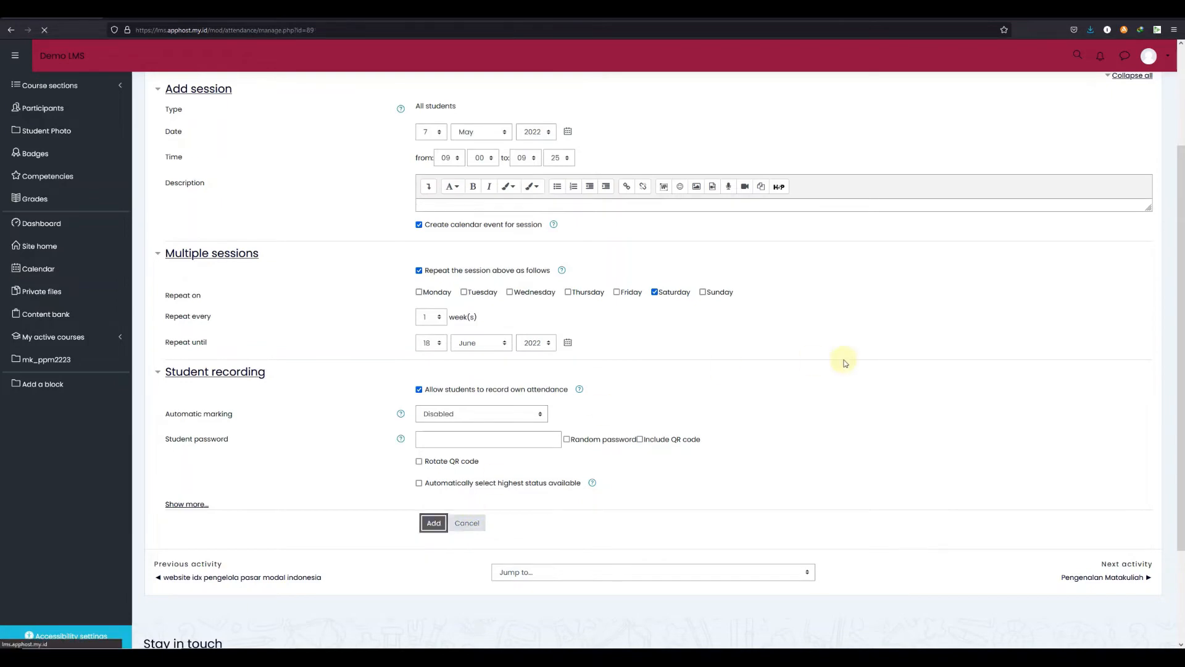
scroll(845, 363, down, 5)
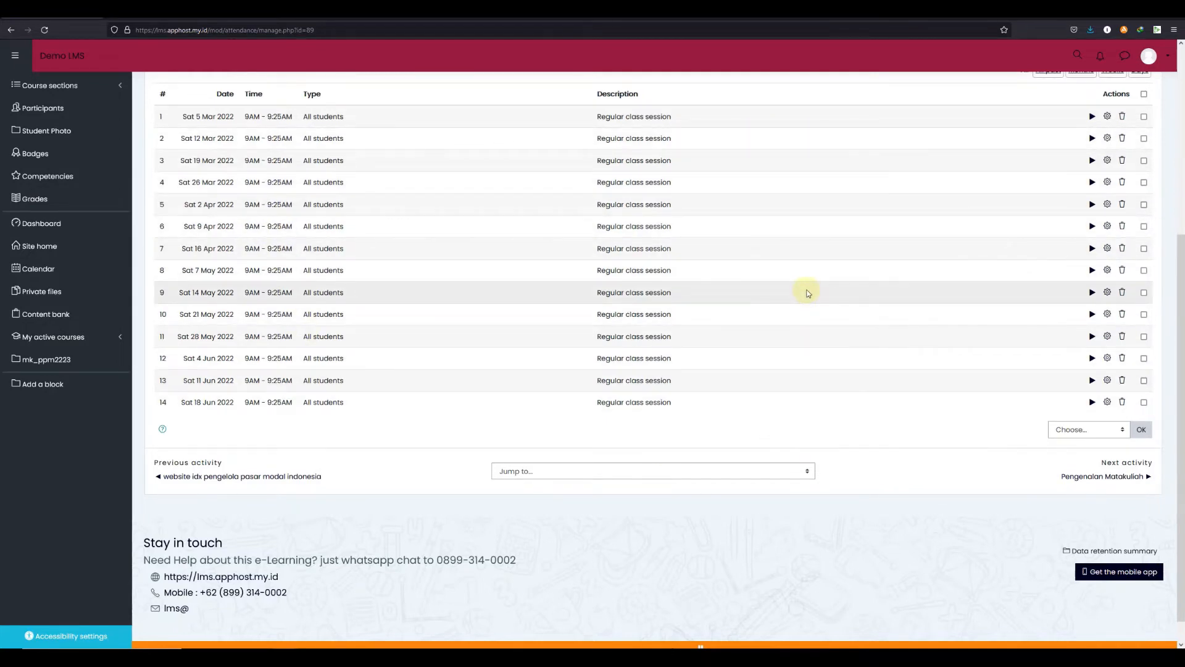
Delete the 26 March 2022 session from the attendance list and confirm its removal
scroll(856, 313, up, 1)
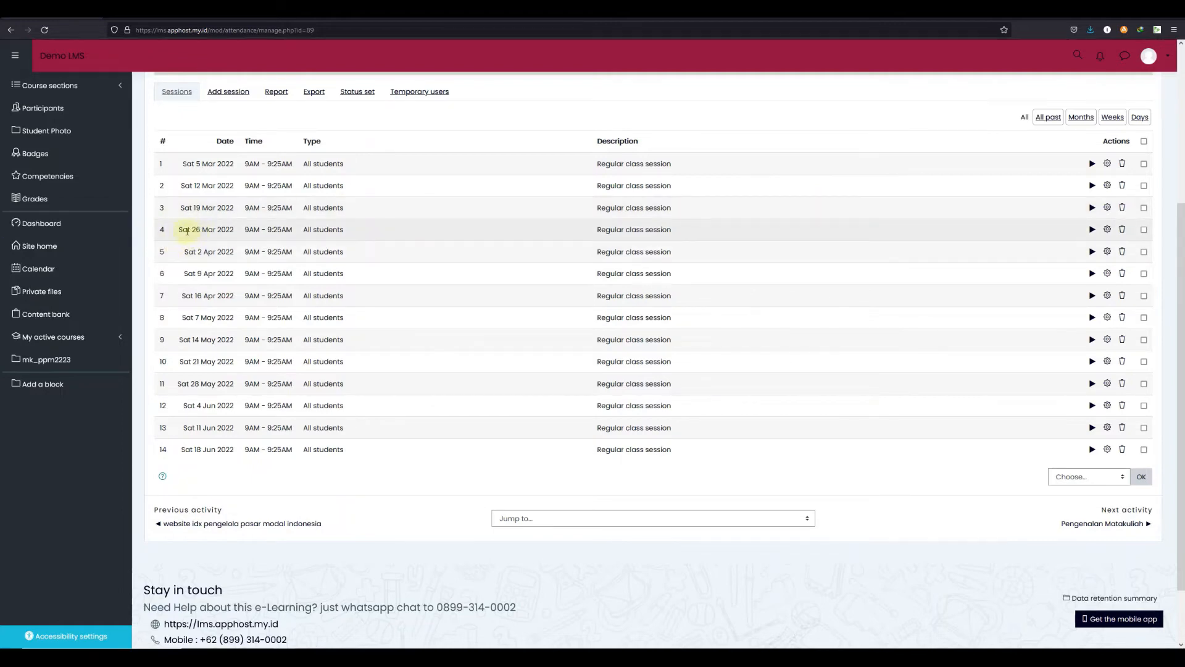
double_click(161, 230)
drag(215, 230, 752, 231)
click(752, 232)
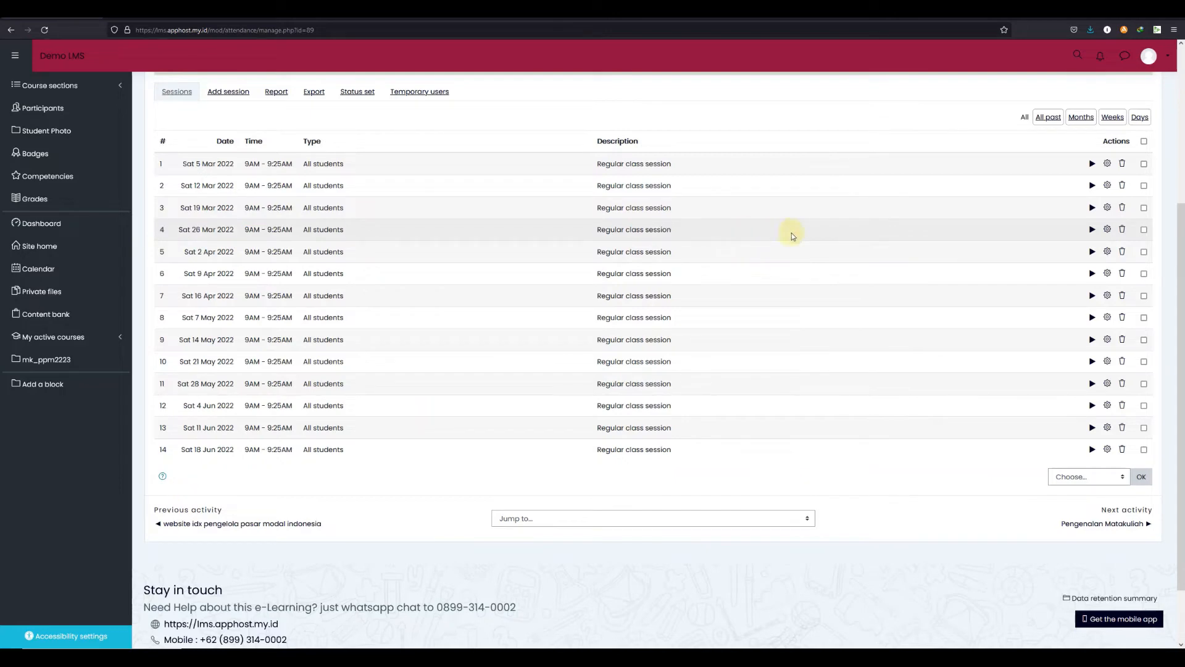
click(1124, 231)
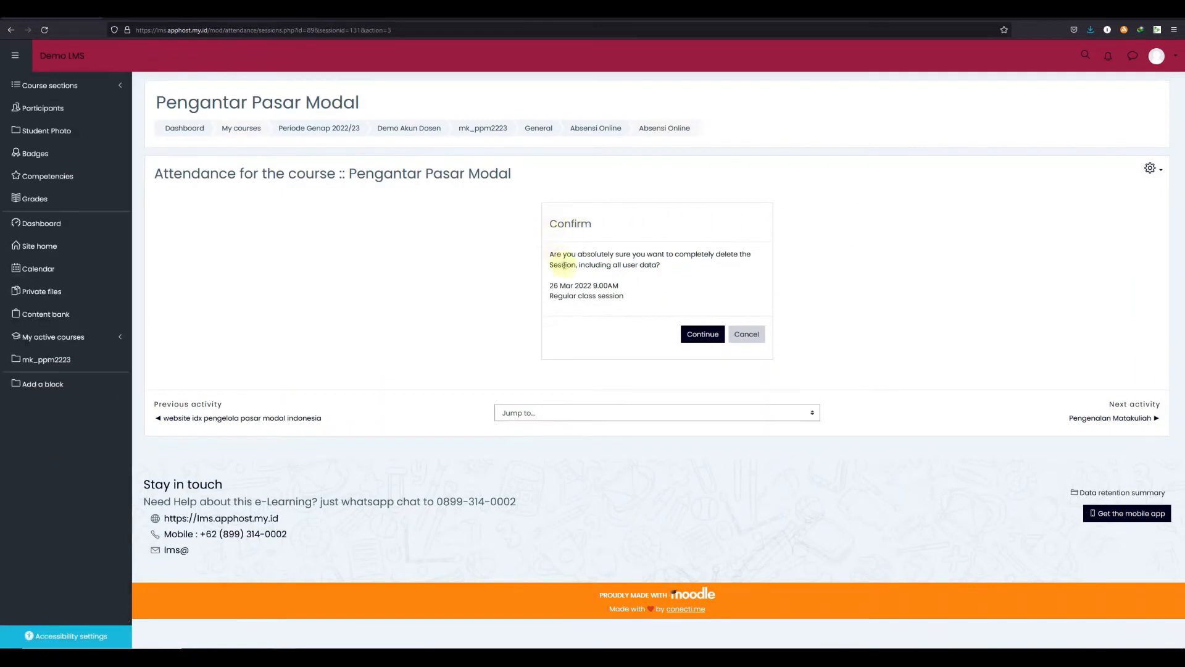
drag(550, 253, 618, 264)
drag(548, 287, 646, 305)
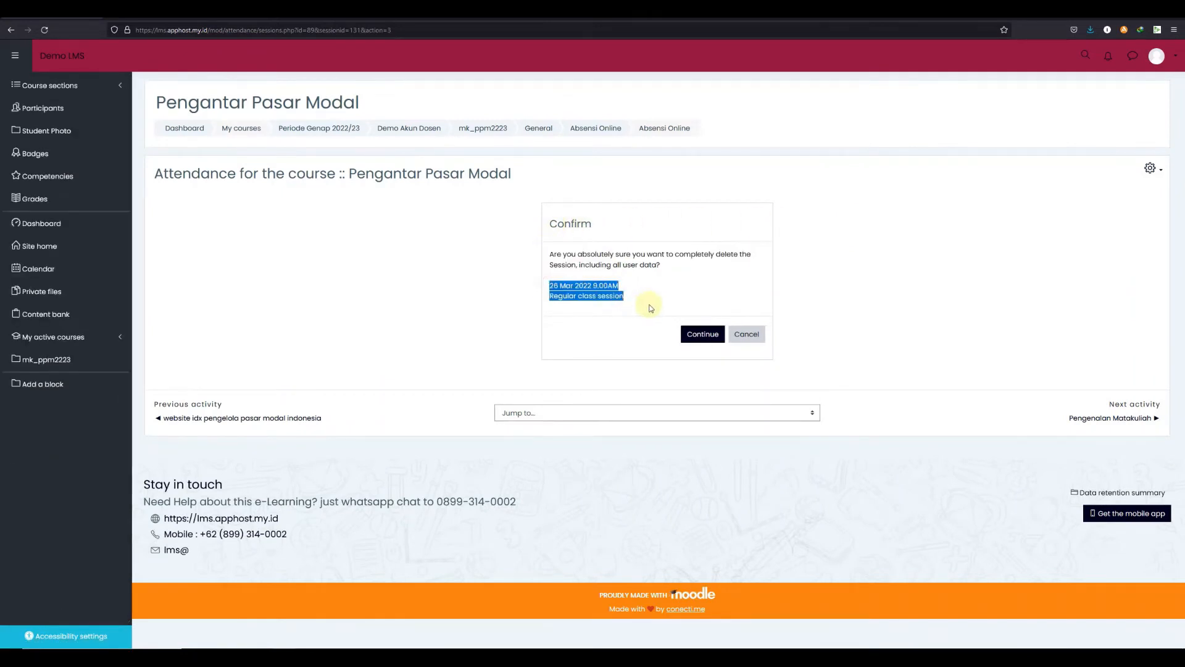
click(697, 301)
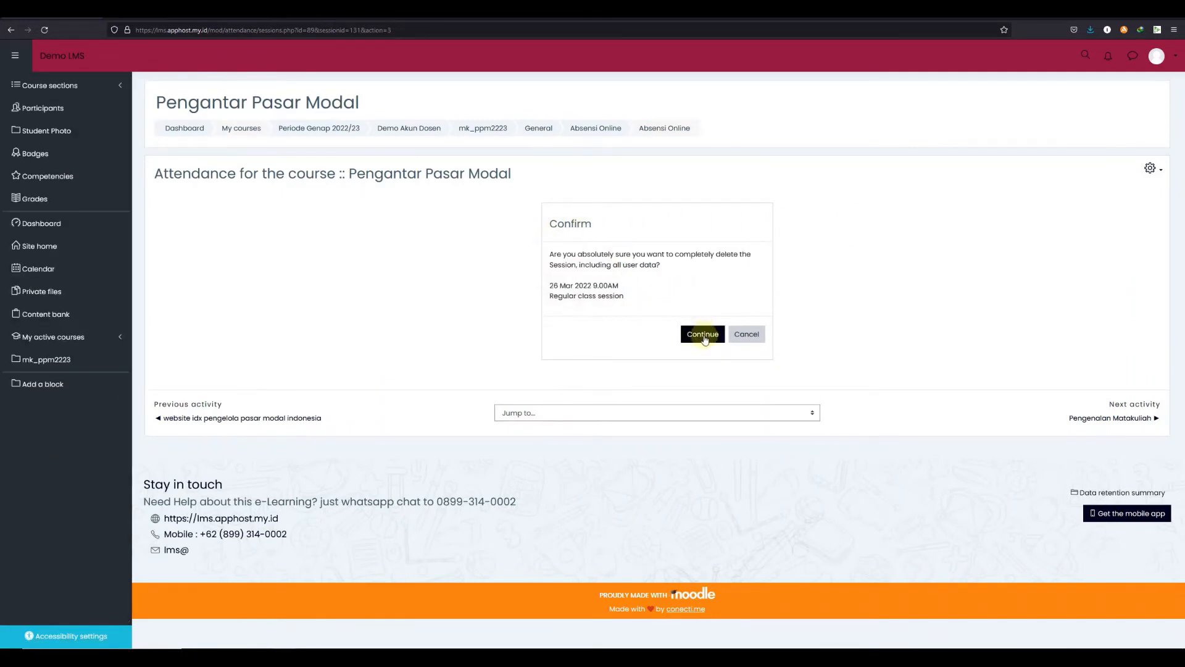
click(704, 335)
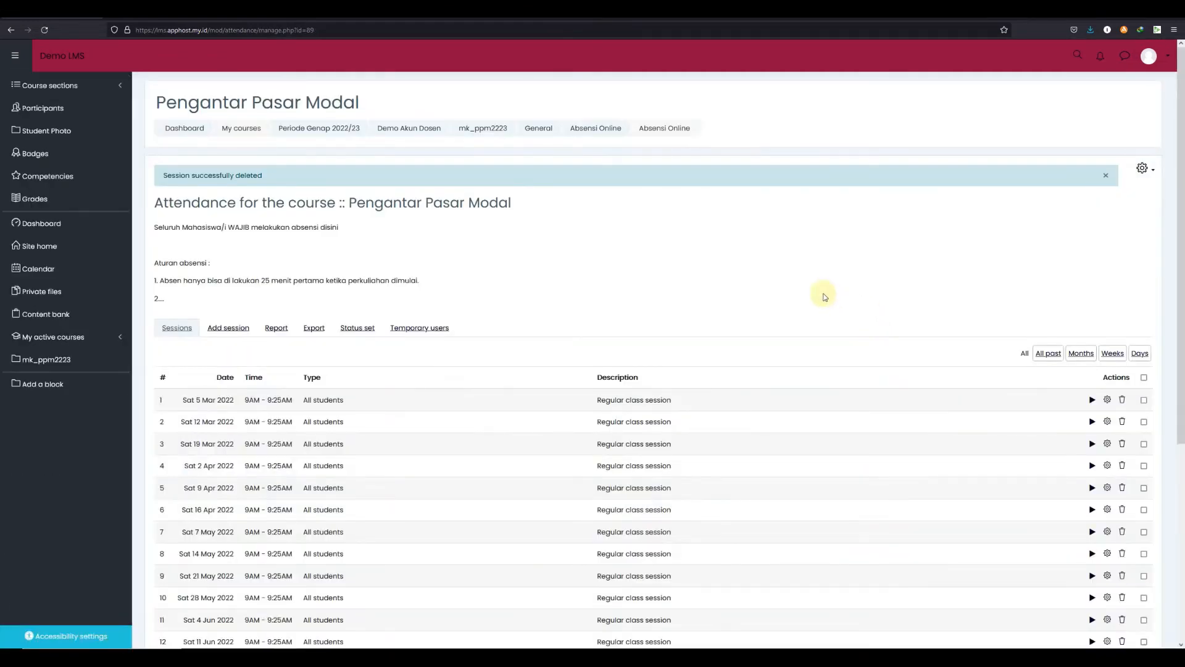
Start a new replacement attendance session and set its date to 5 June 2022
scroll(809, 291, down, 2)
scroll(801, 289, down, 1)
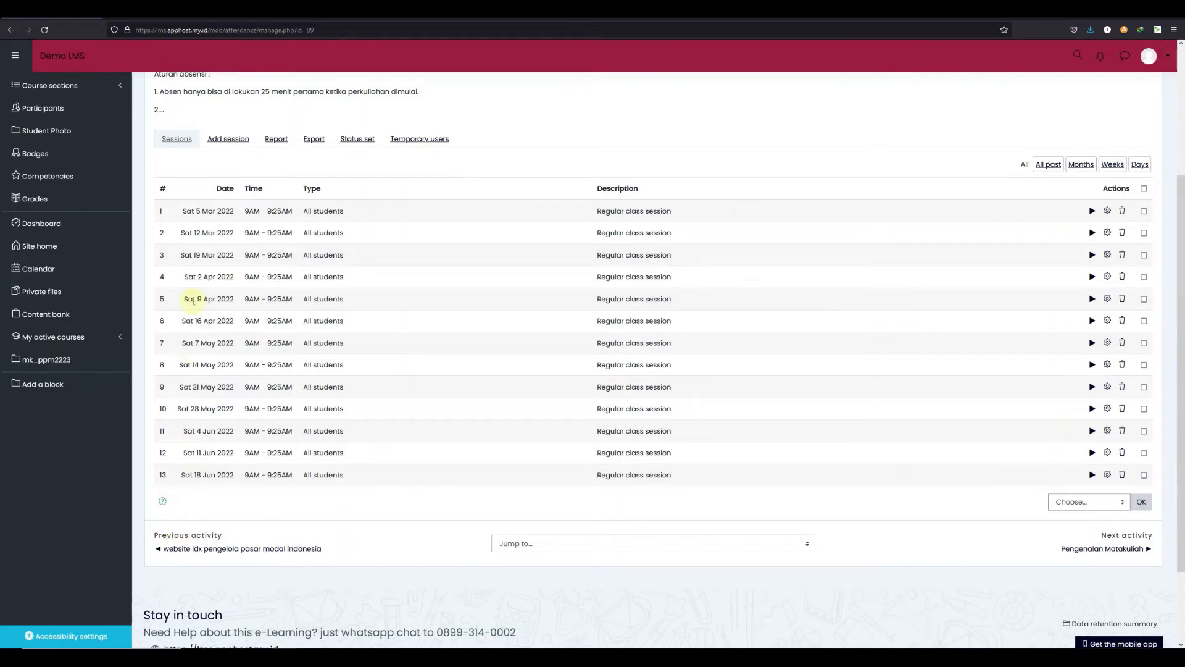
click(217, 144)
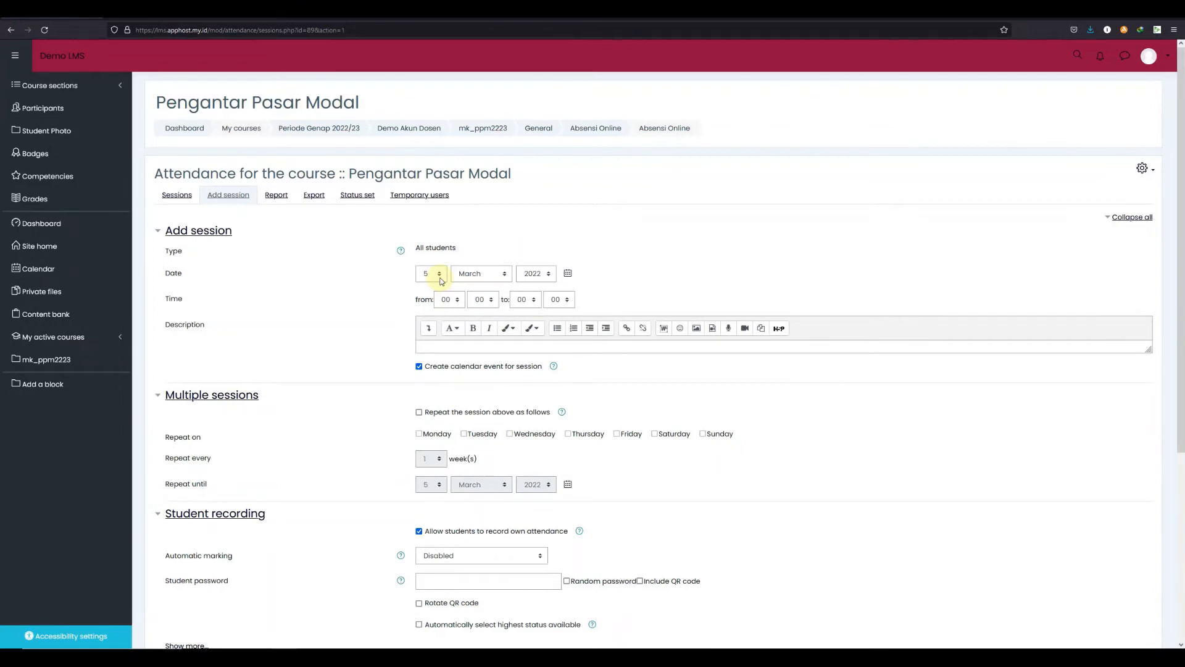
click(439, 275)
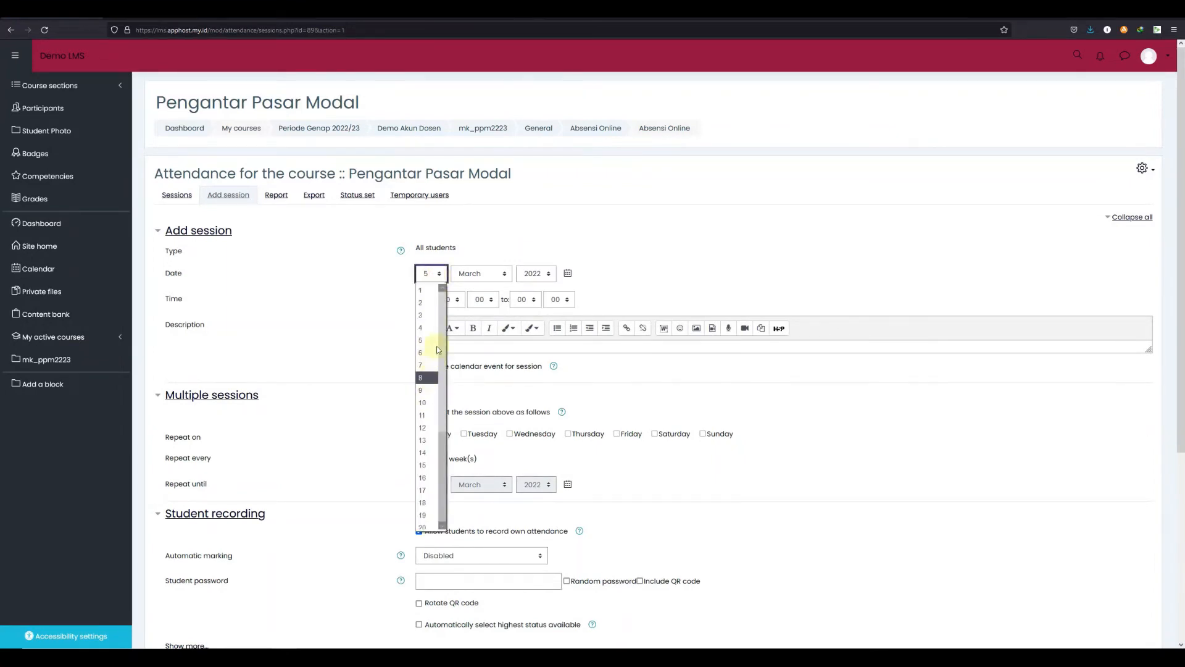
click(465, 275)
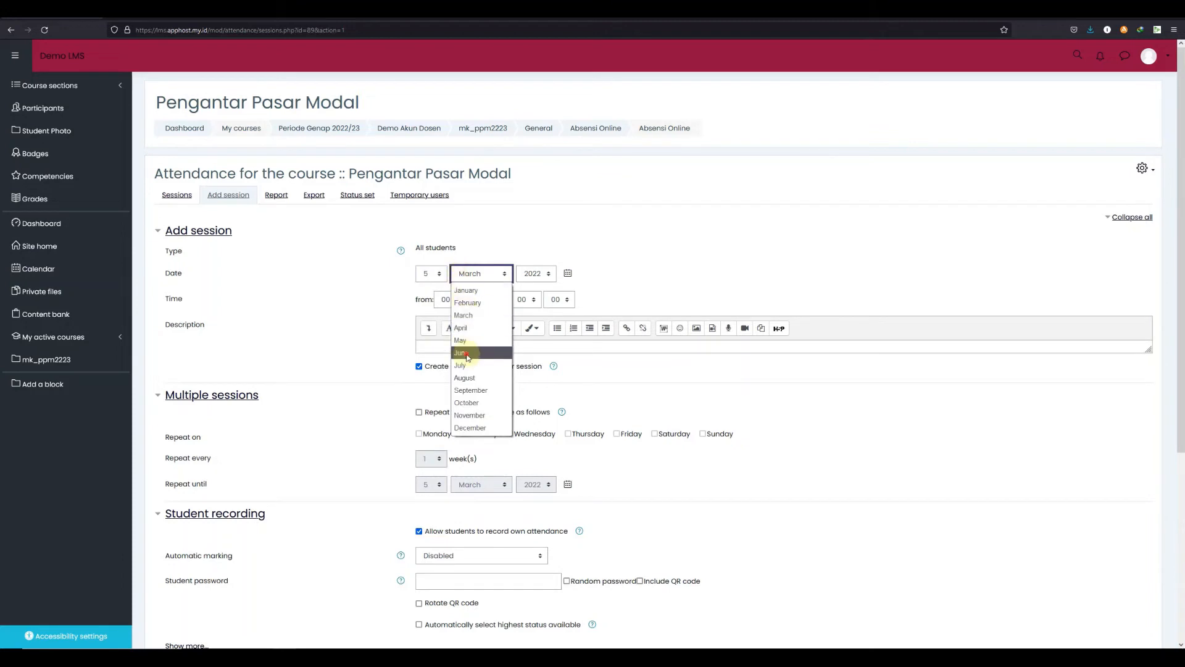
click(463, 353)
click(434, 279)
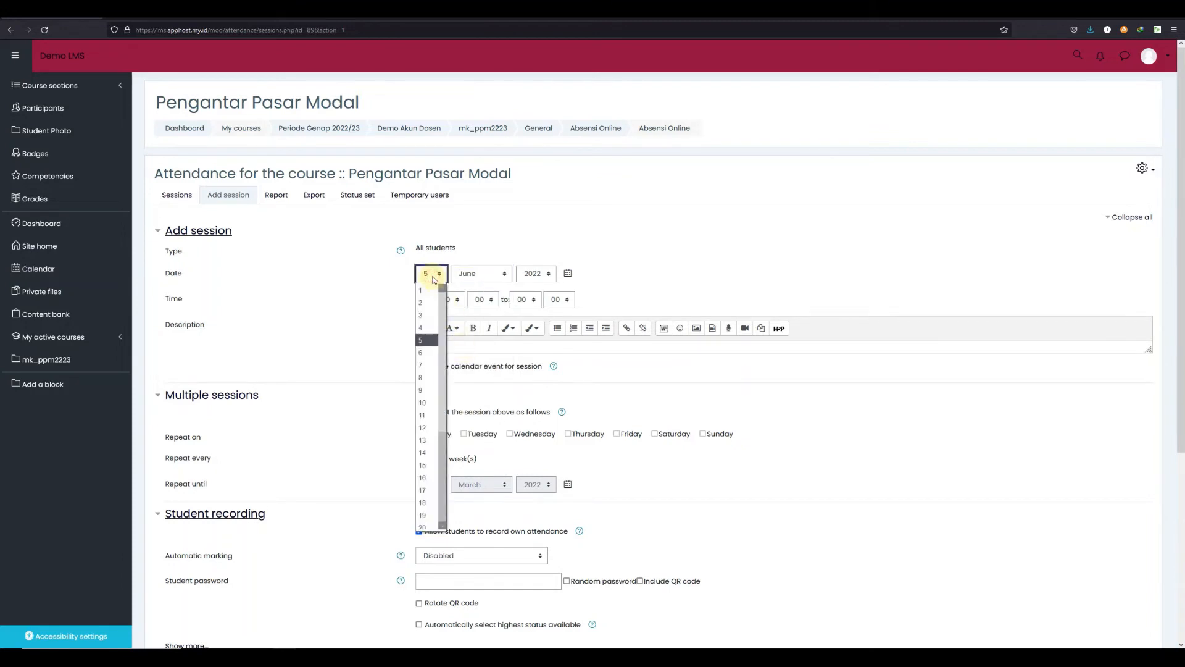
click(427, 341)
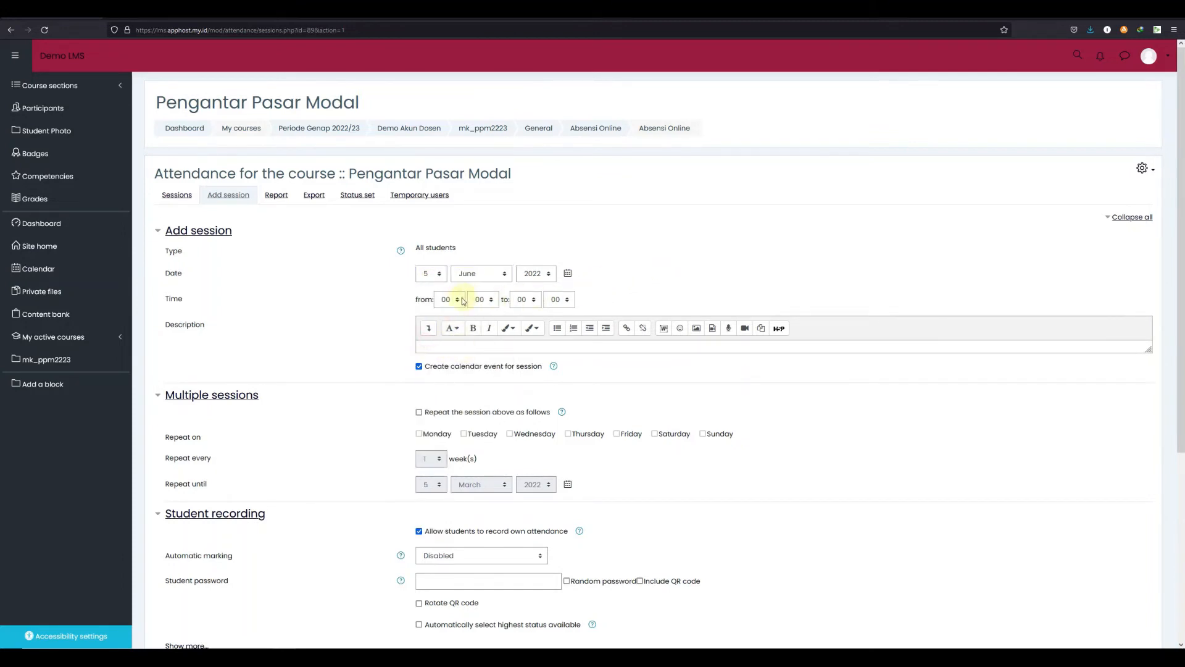
Set the 5 June session's time from 09:00 to 09:25 and add it as a single session
click(458, 301)
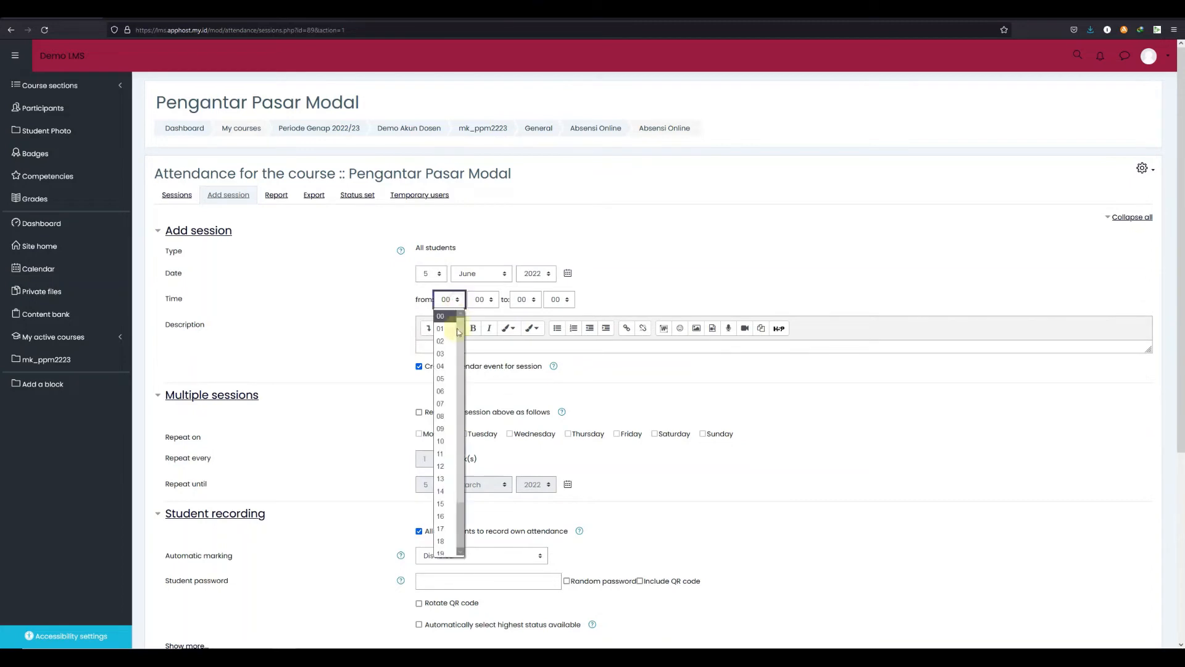
click(442, 428)
click(523, 302)
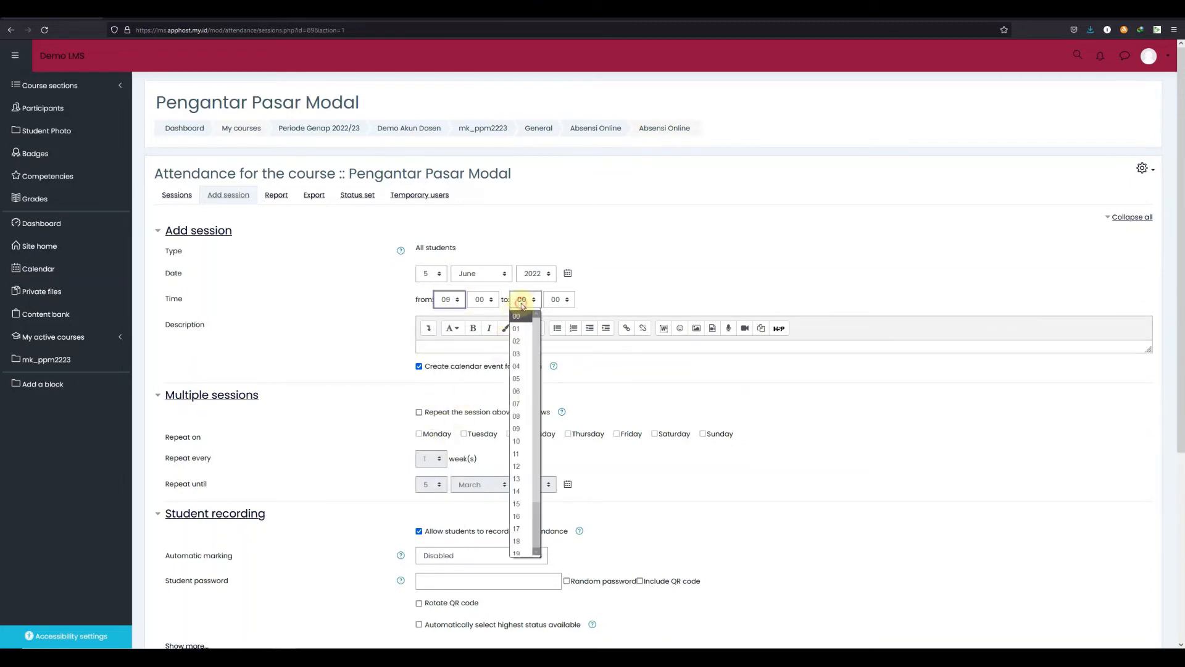
click(517, 429)
click(566, 302)
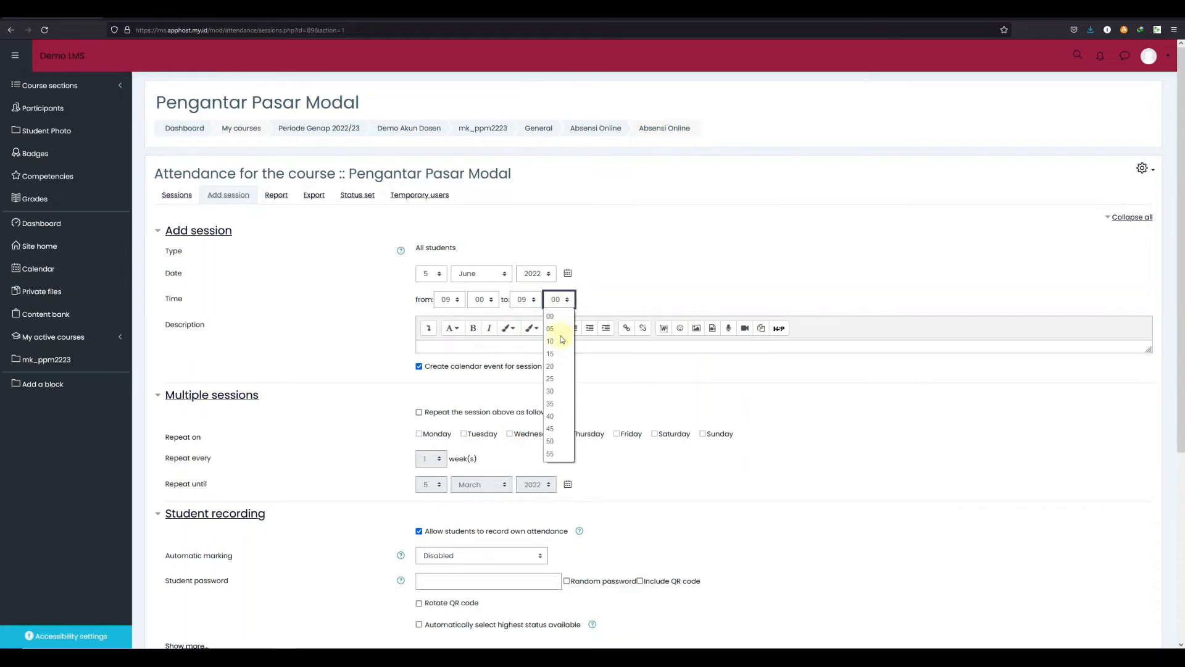
click(558, 384)
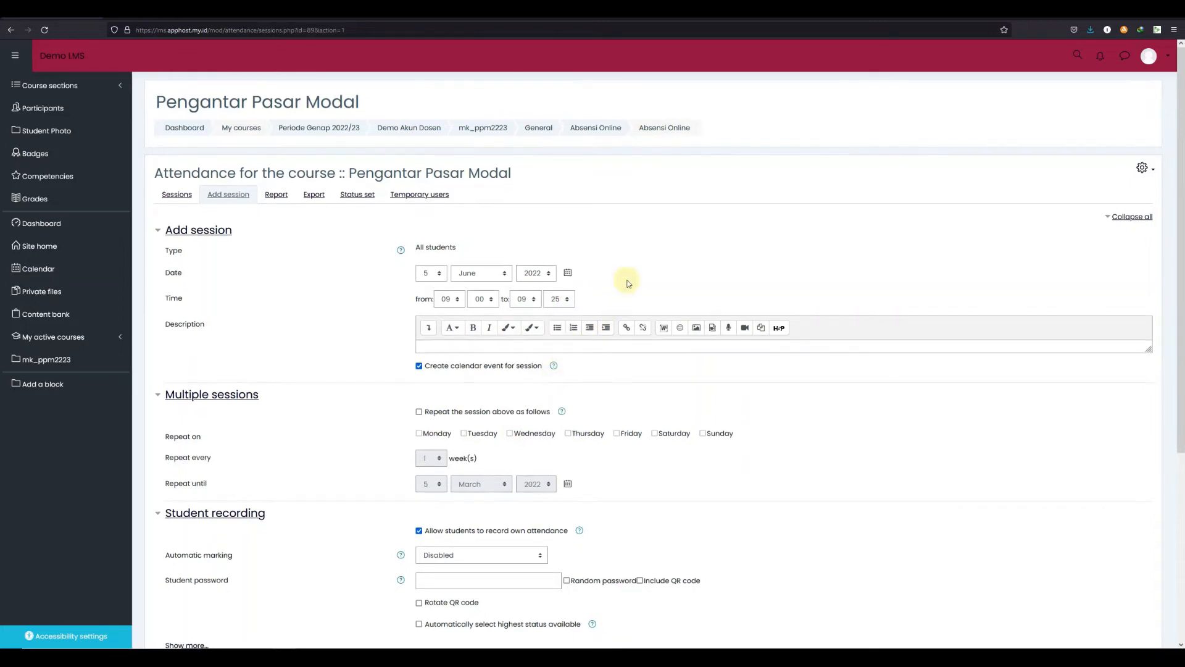
scroll(627, 276, down, 3)
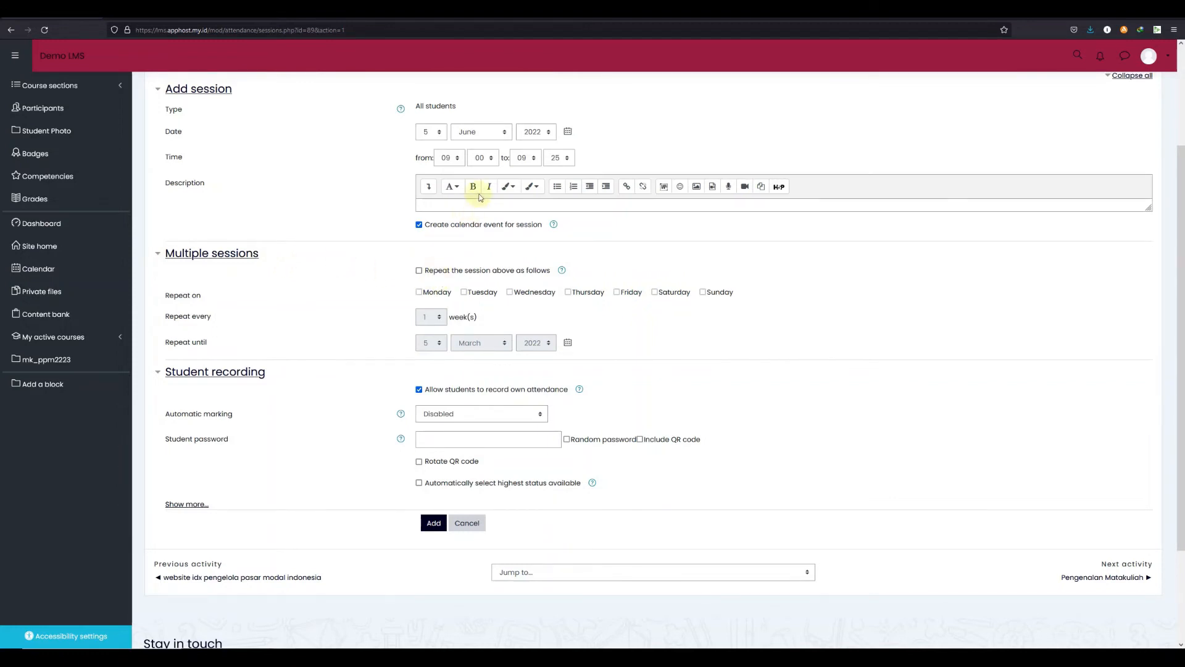
scroll(480, 196, up, 1)
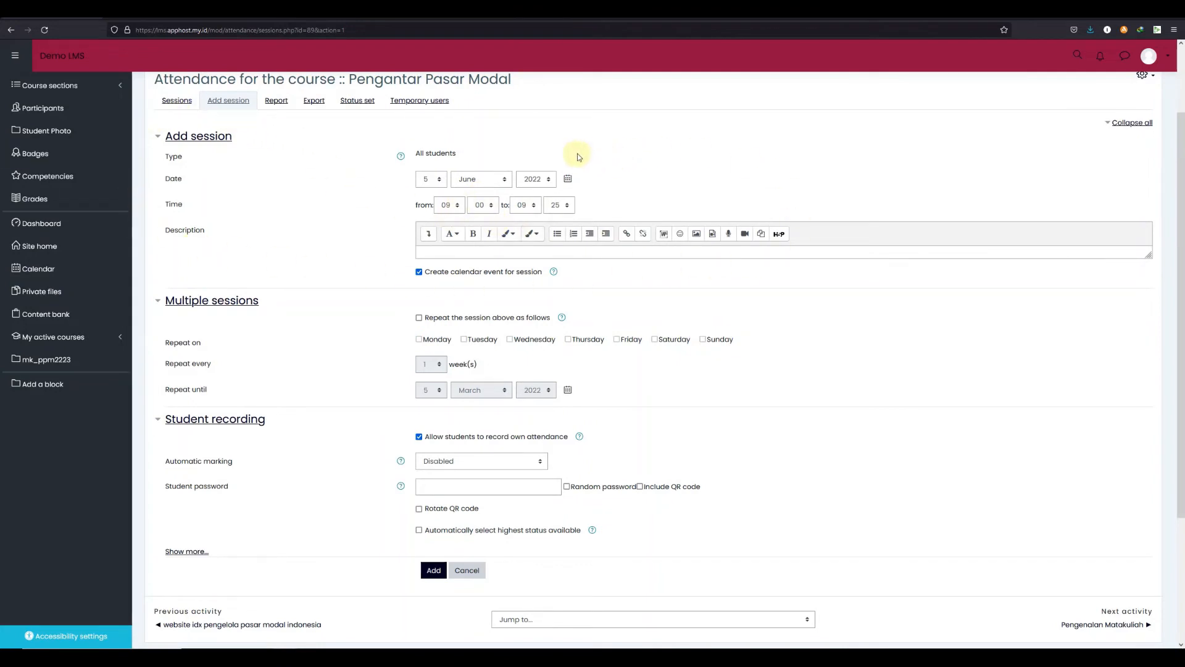
click(432, 570)
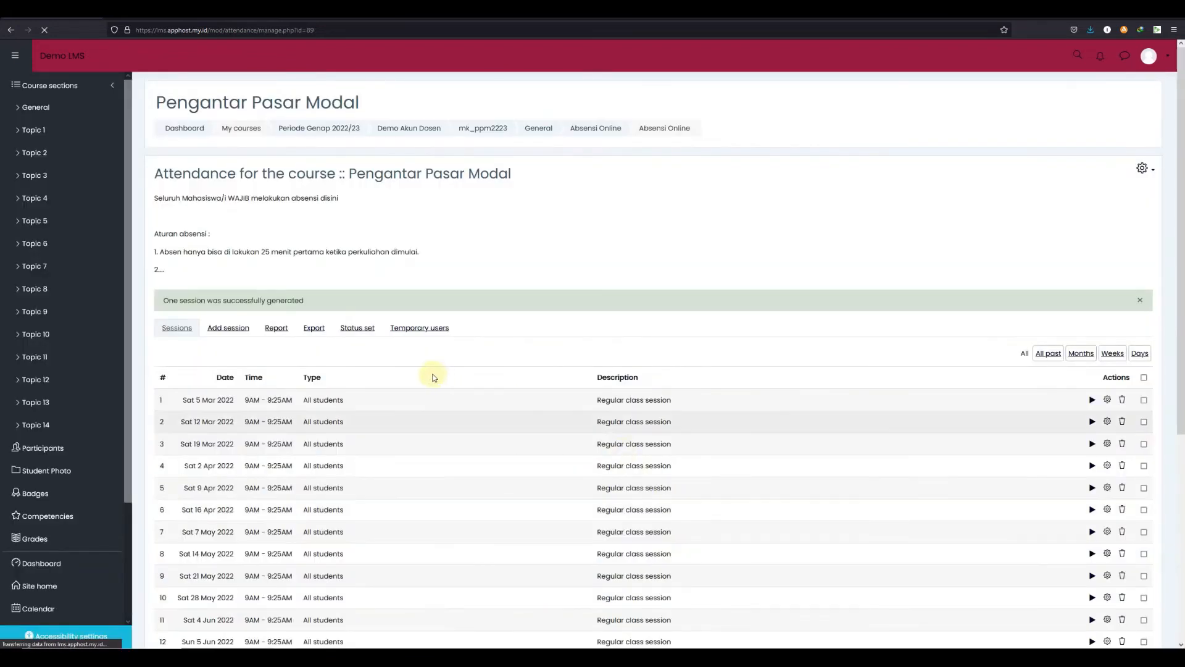
Take attendance for the 5 March 2022 session, marking the student as H (Hadir), and save it
scroll(434, 378, down, 3)
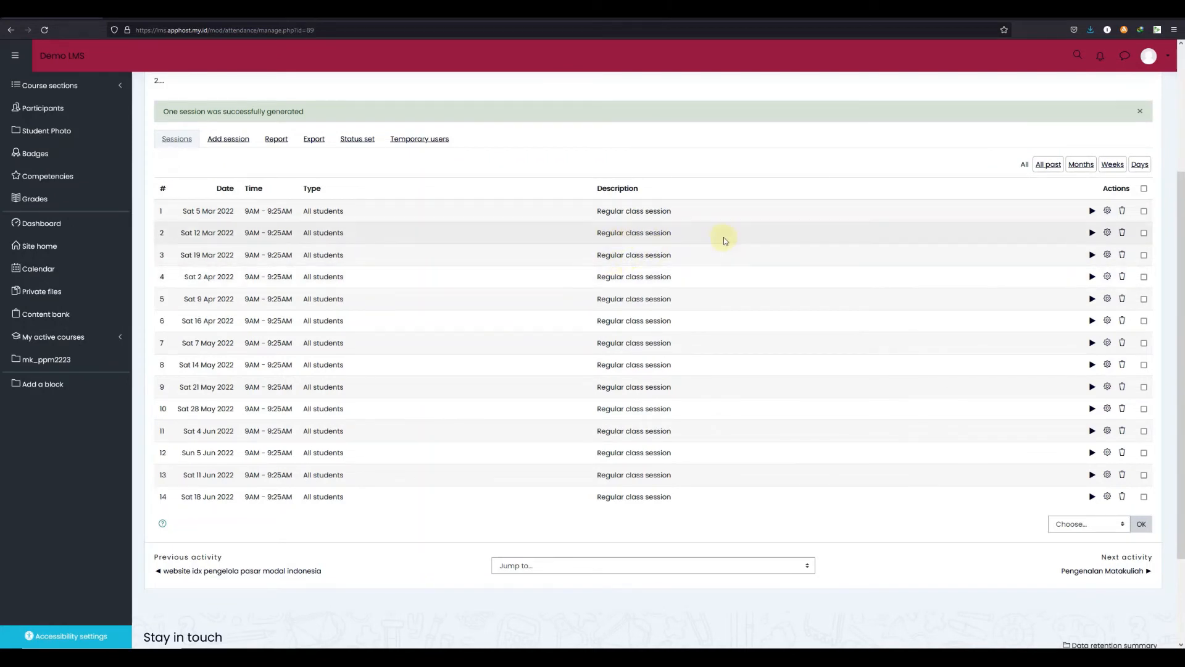
scroll(729, 226, up, 1)
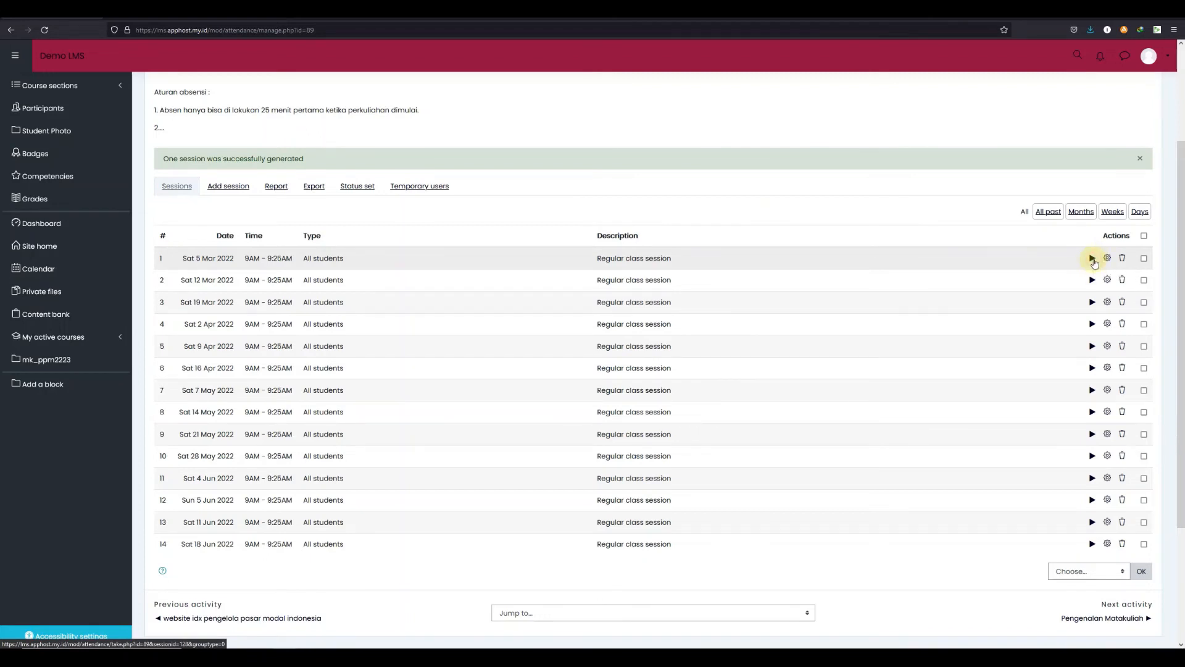
click(1123, 258)
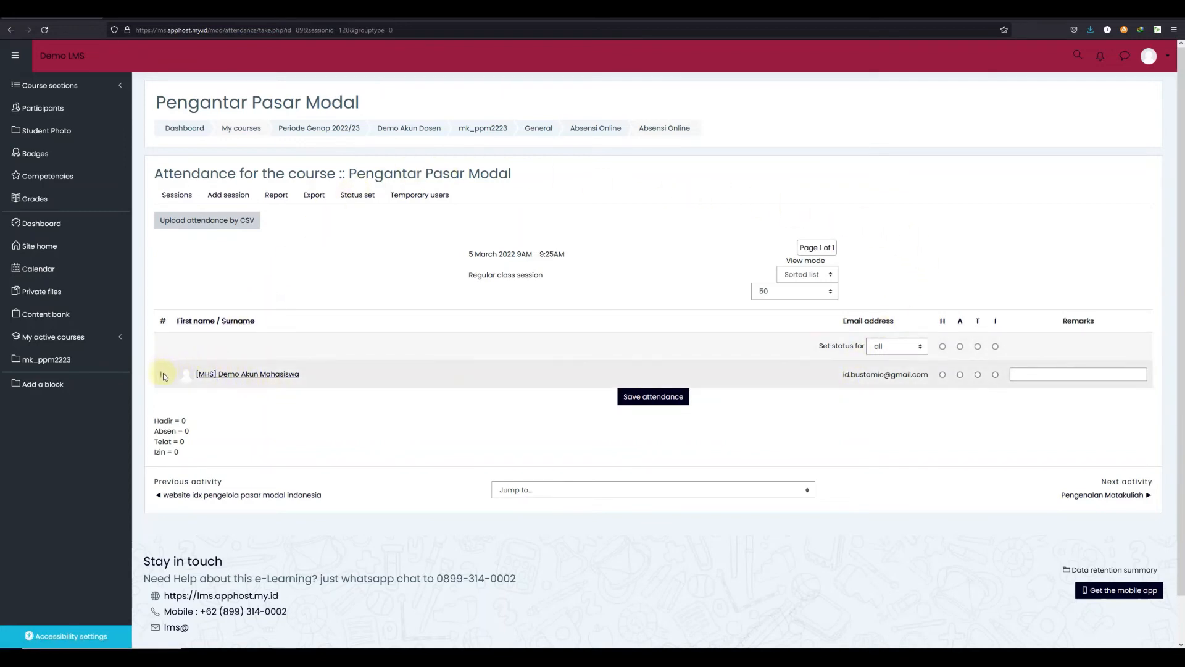
click(960, 375)
click(943, 376)
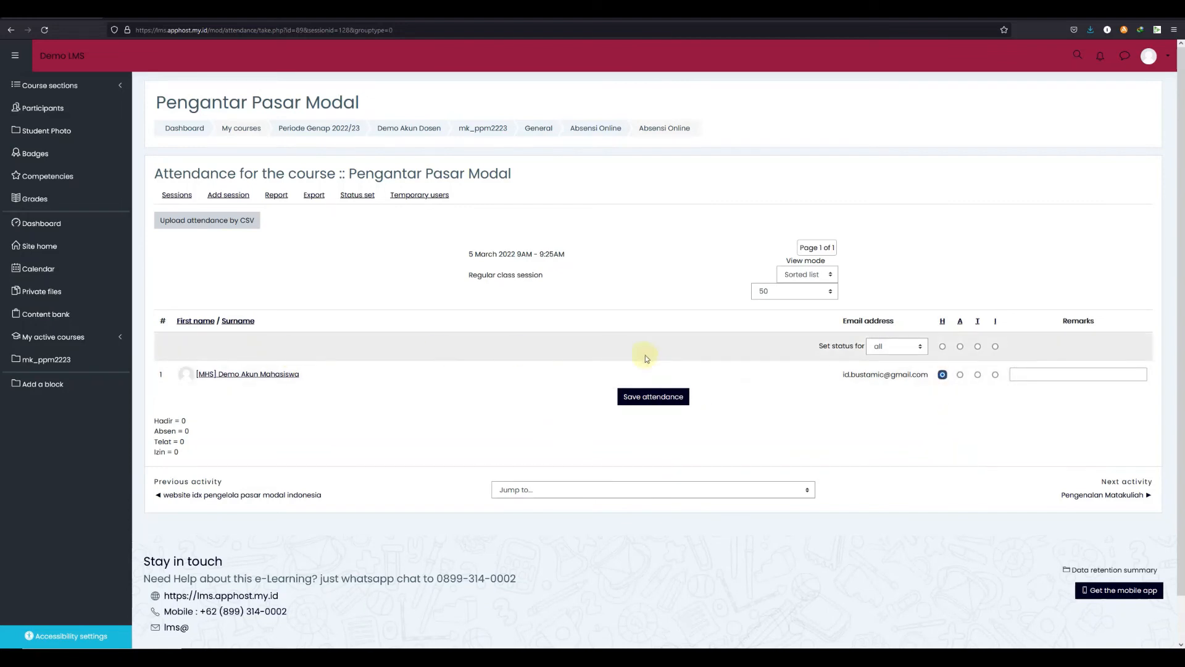
click(639, 397)
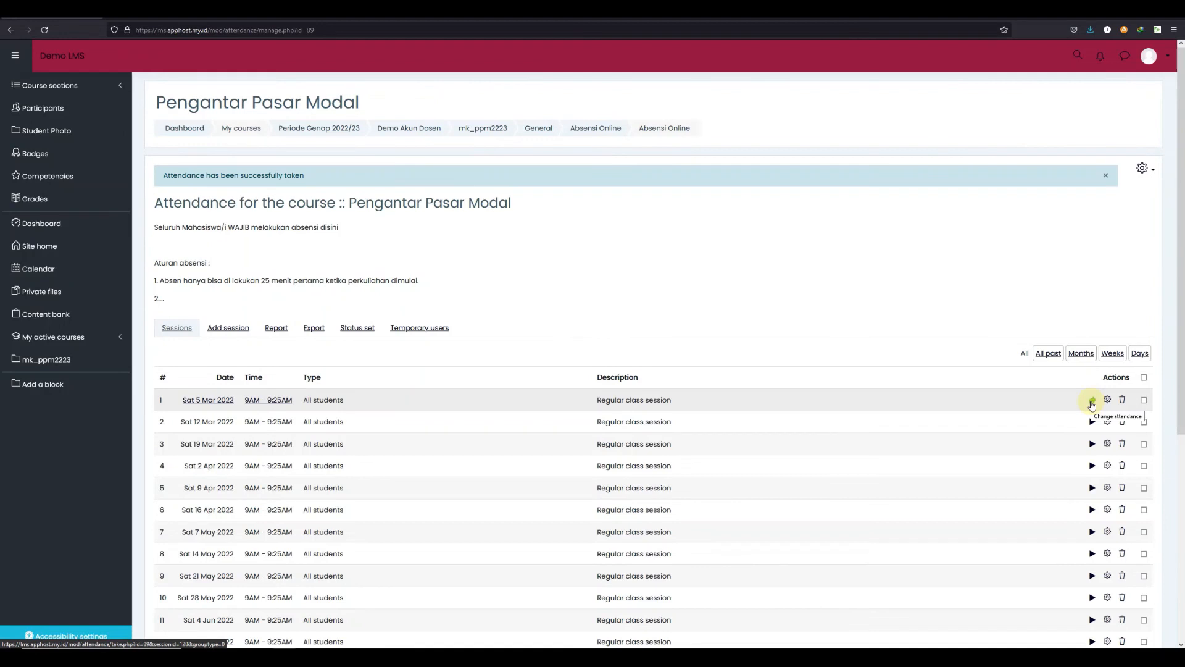
Try changing the student's 5 March 2022 attendance to A (Absen), leave without saving, and recheck the record
click(1091, 402)
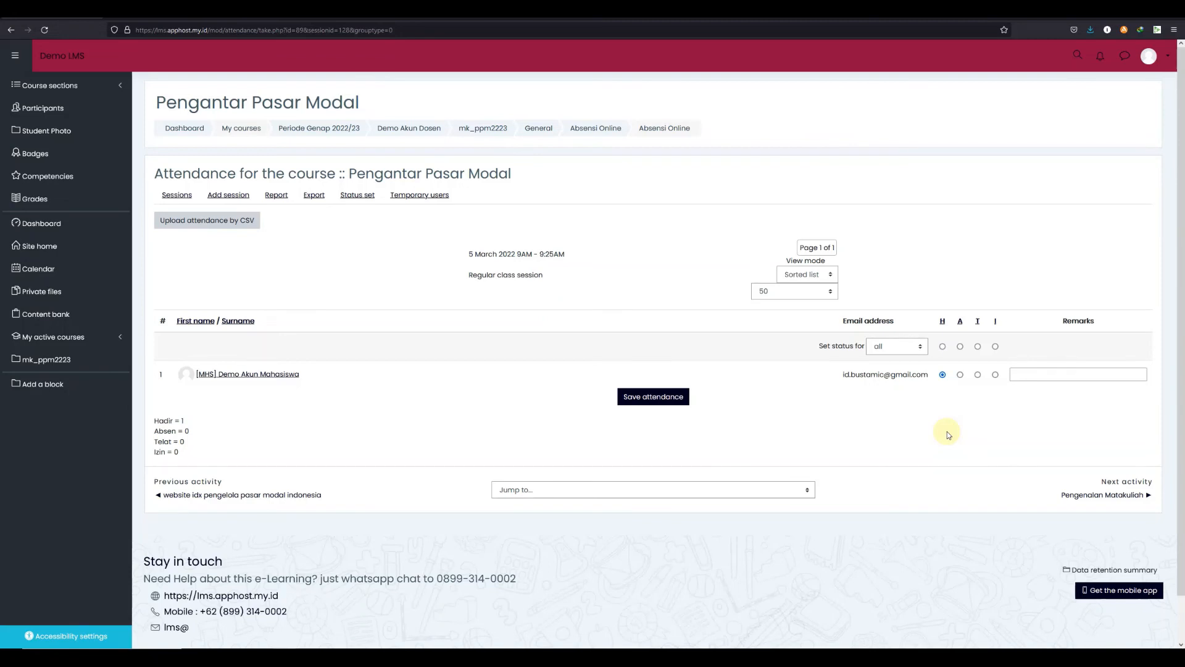
click(962, 374)
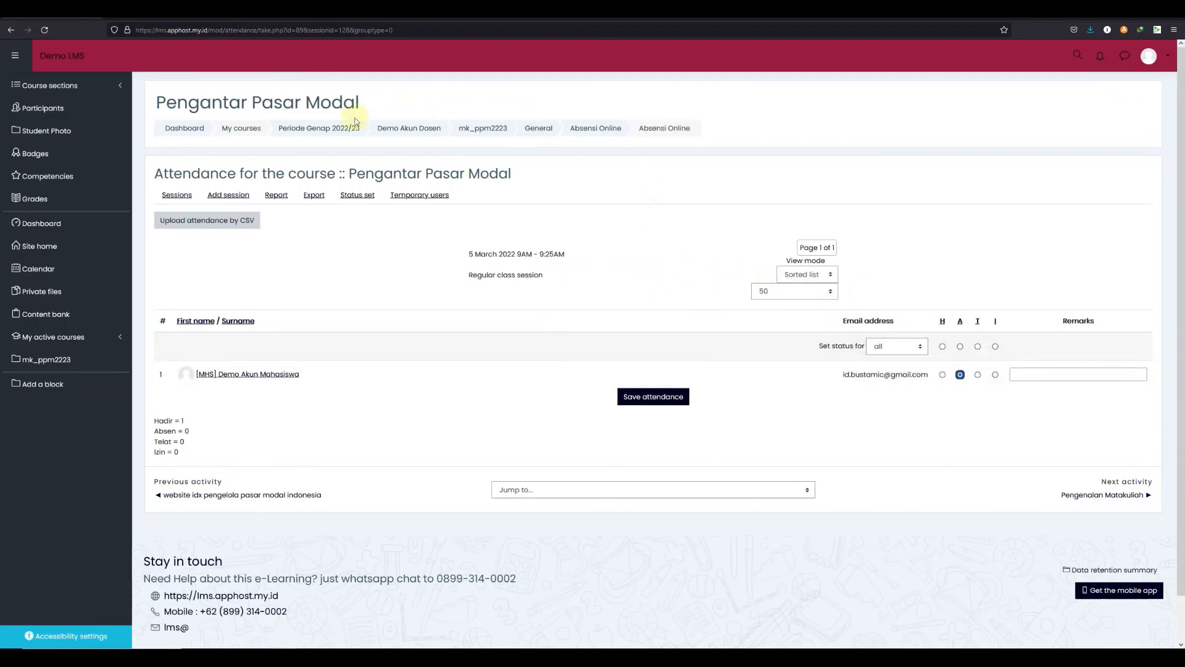
click(177, 195)
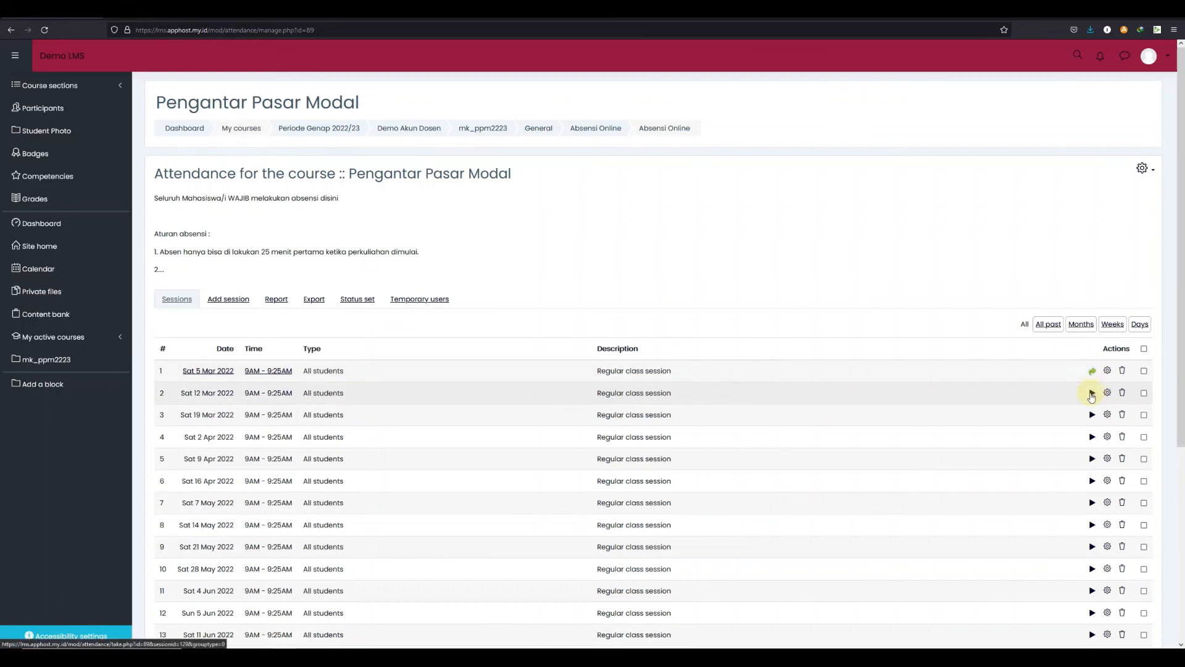
click(1092, 371)
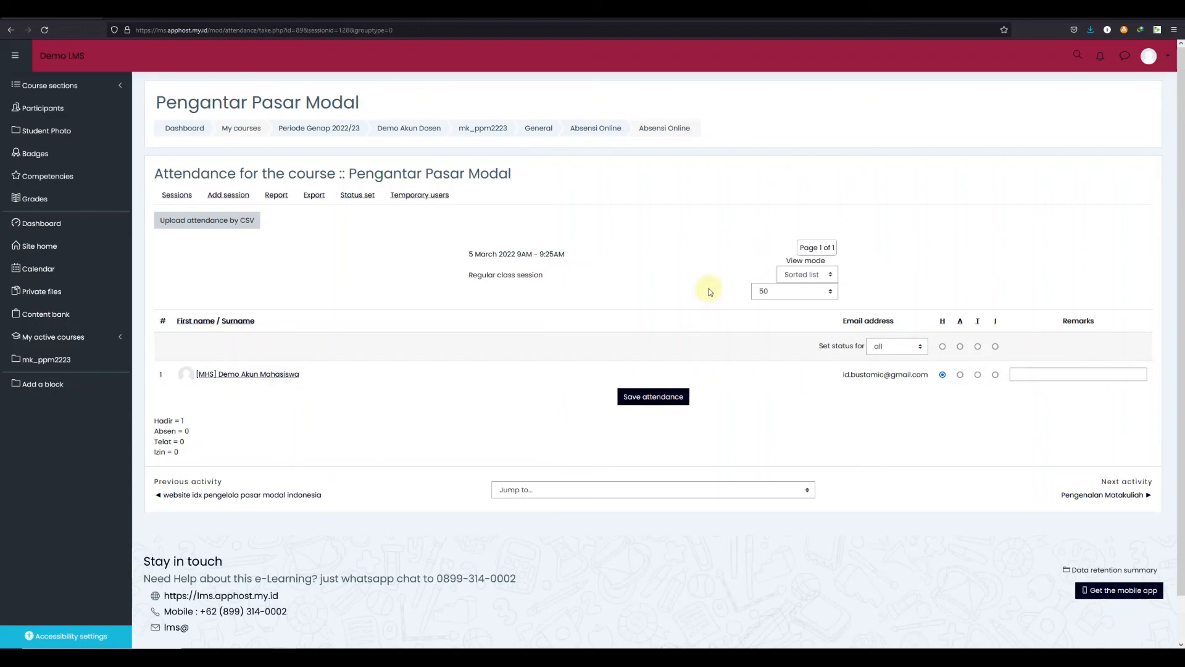
click(177, 195)
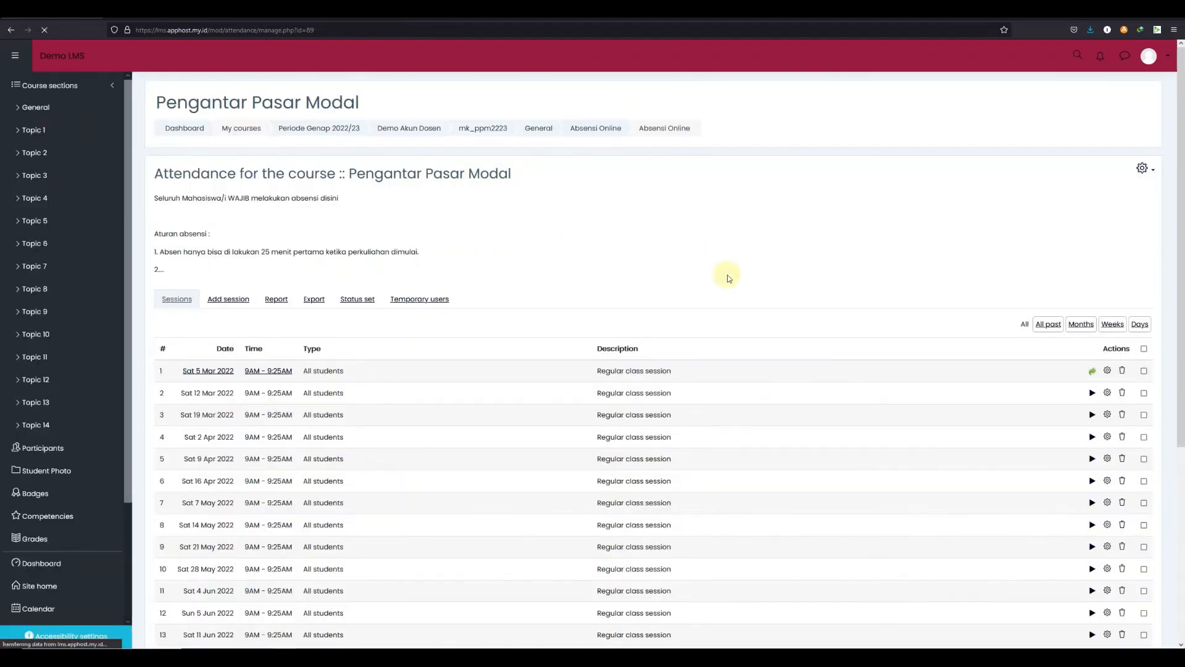
View the attendance report for all sessions and return to the session list
scroll(728, 278, down, 3)
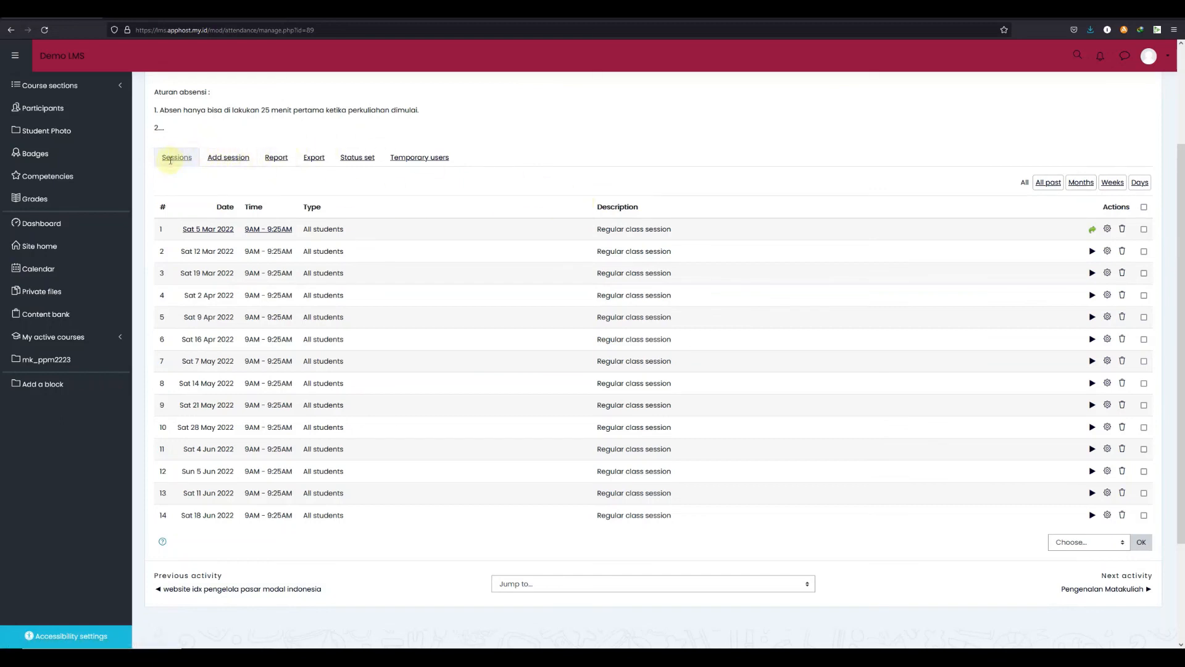
click(277, 160)
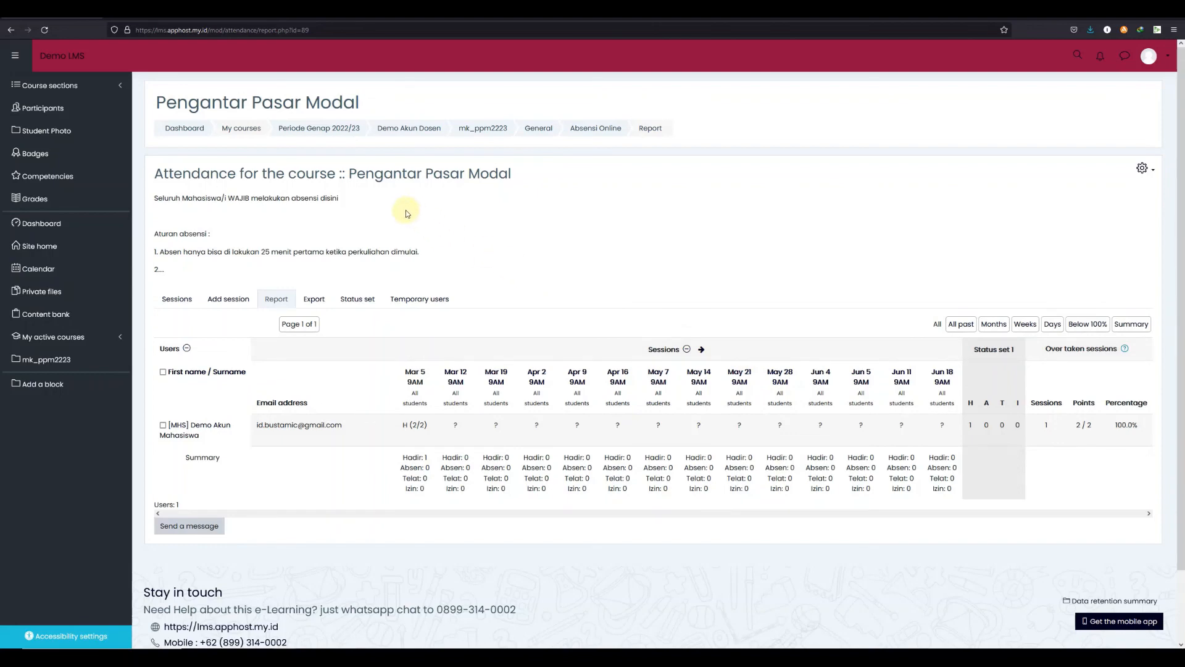
click(169, 299)
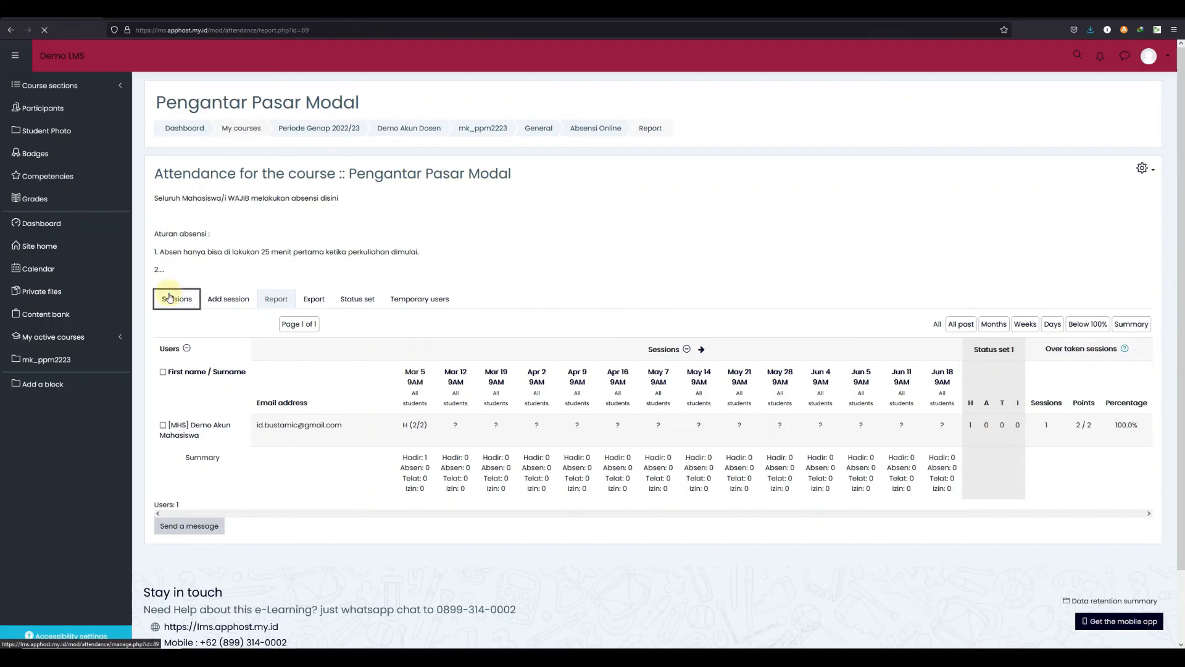
scroll(766, 297, down, 3)
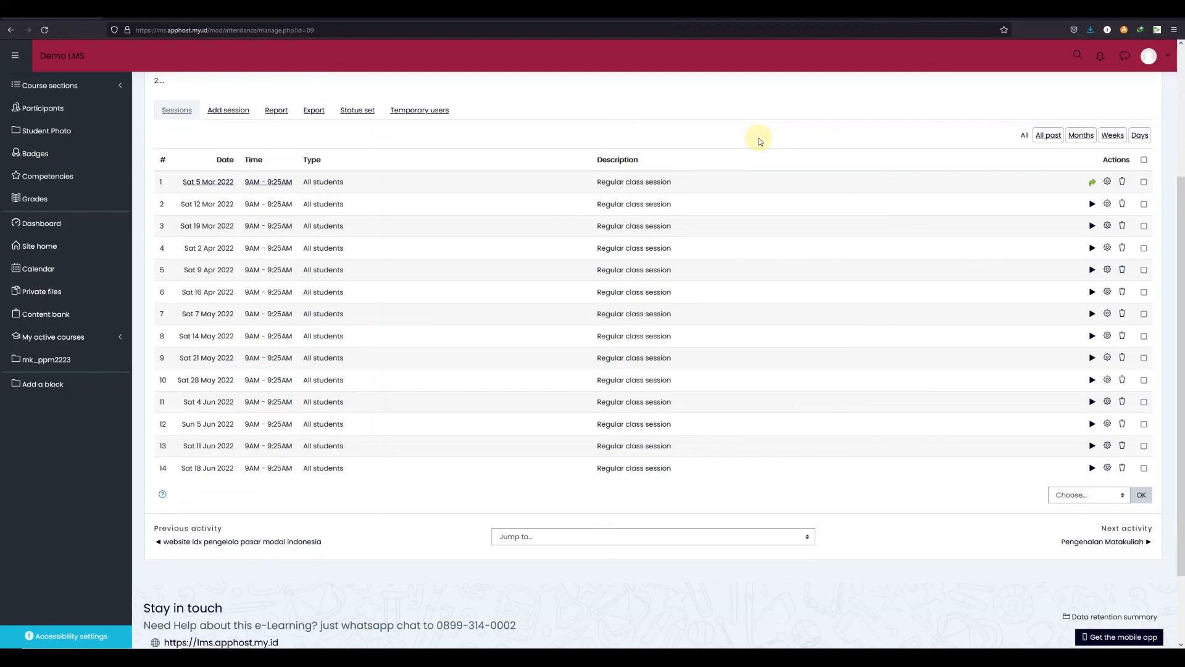
scroll(740, 398, up, 2)
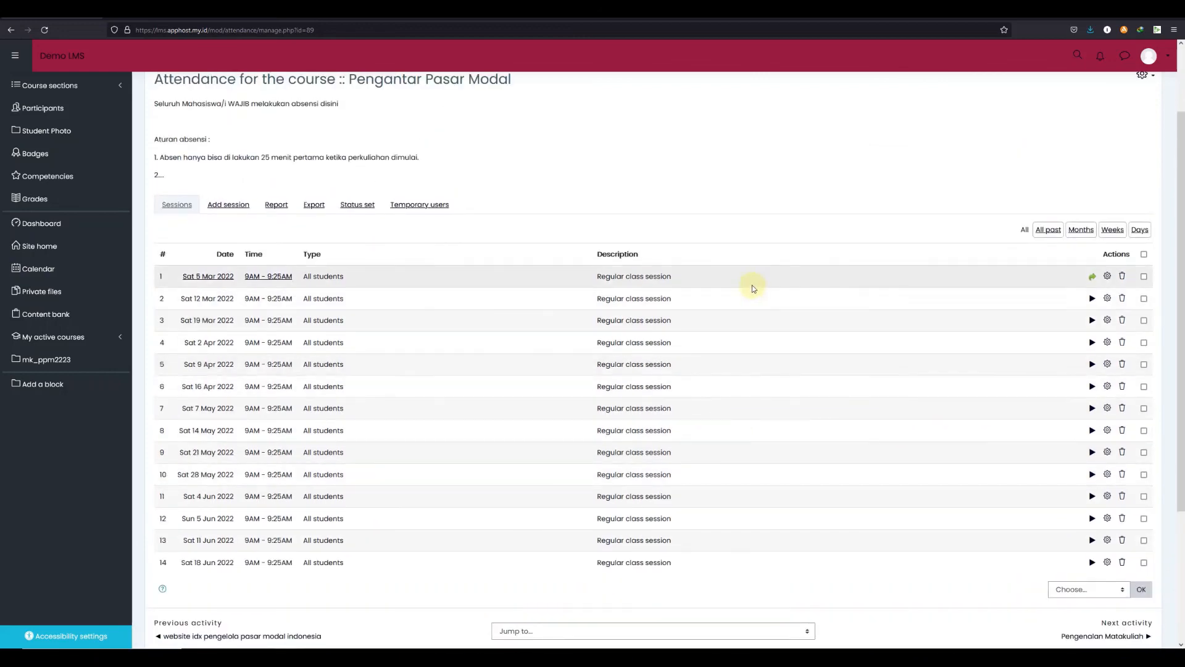
scroll(752, 287, up, 2)
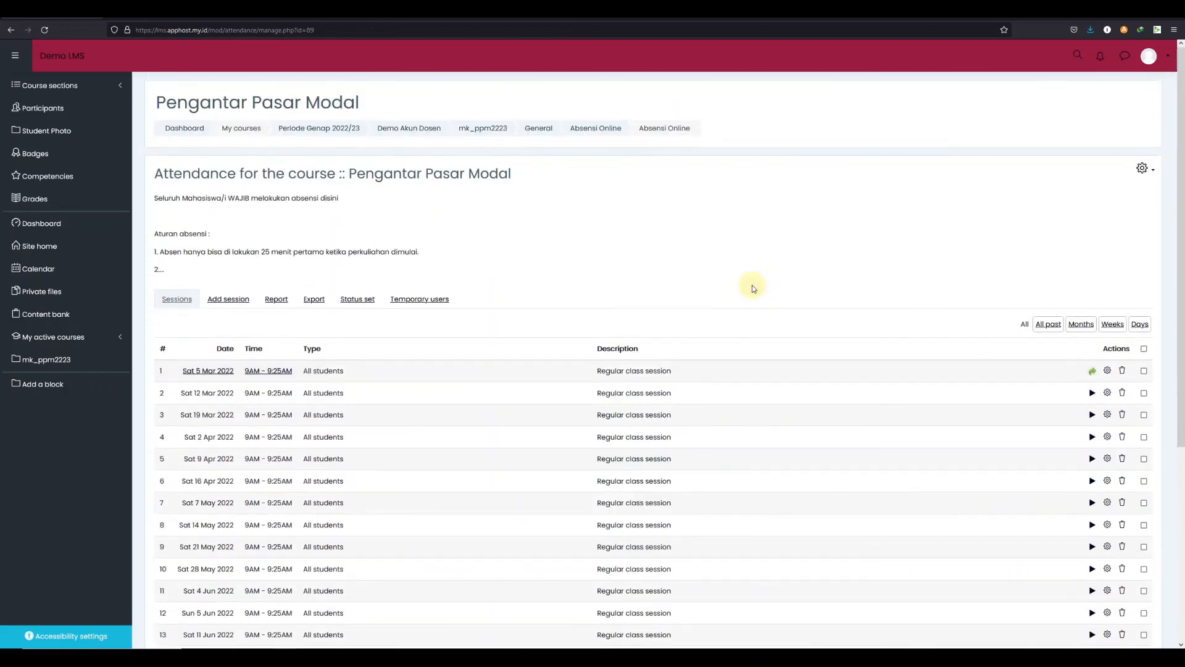
scroll(752, 286, down, 5)
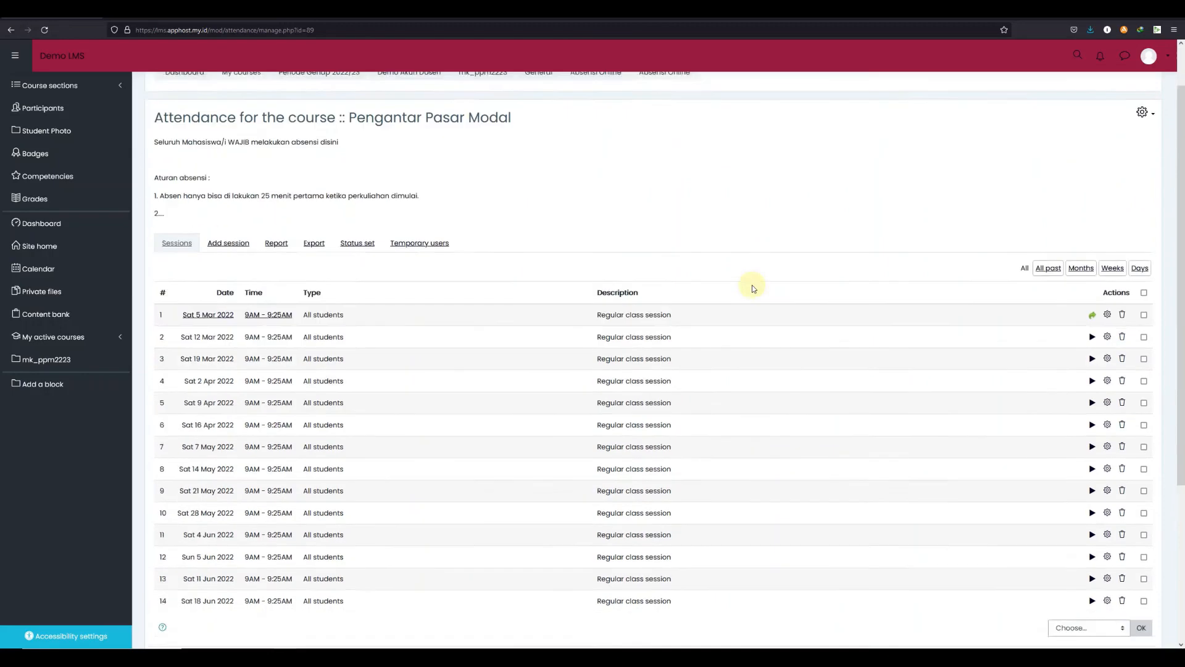
scroll(754, 286, up, 5)
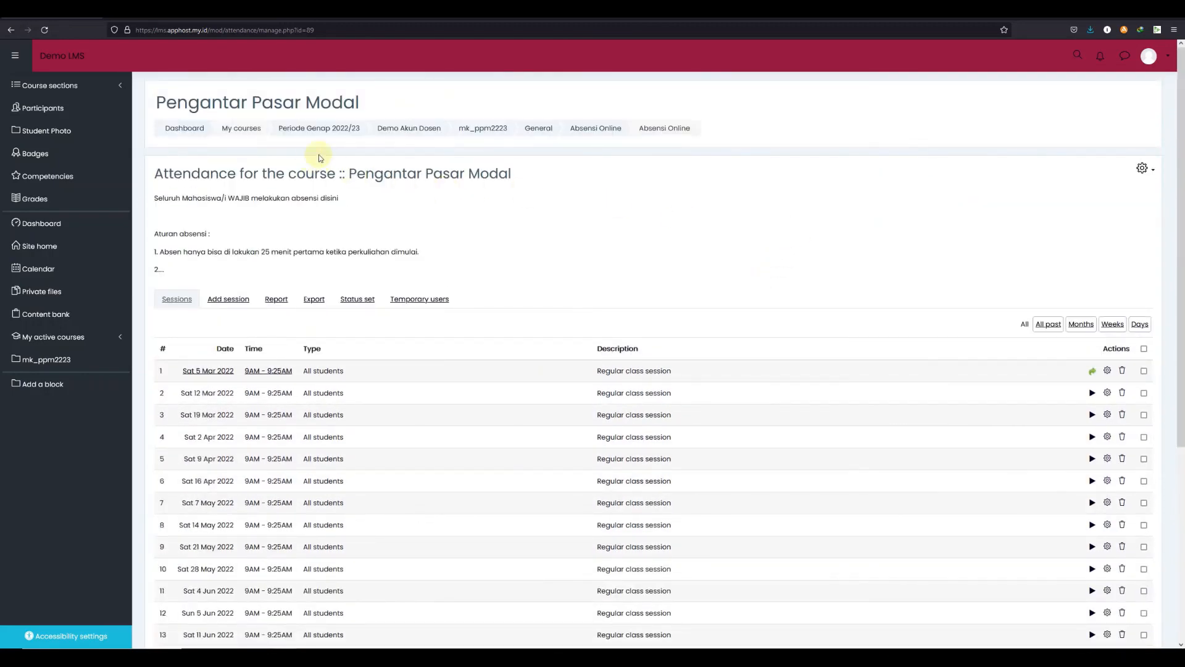
scroll(761, 293, down, 1)
scroll(762, 293, down, 3)
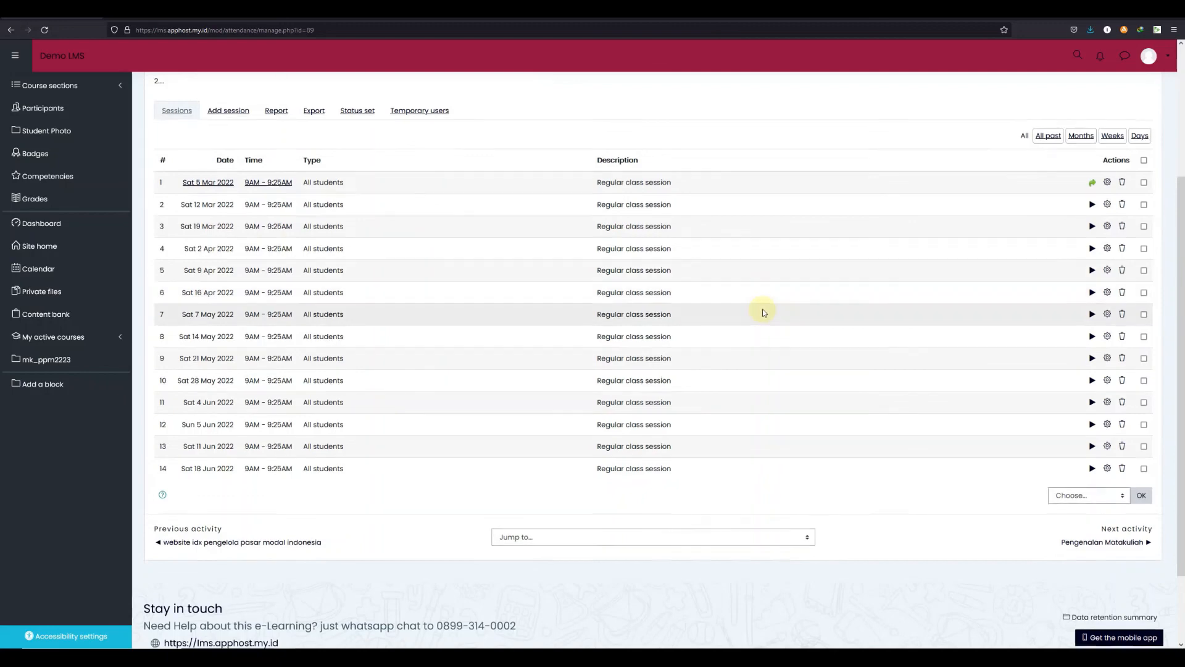
scroll(762, 309, up, 2)
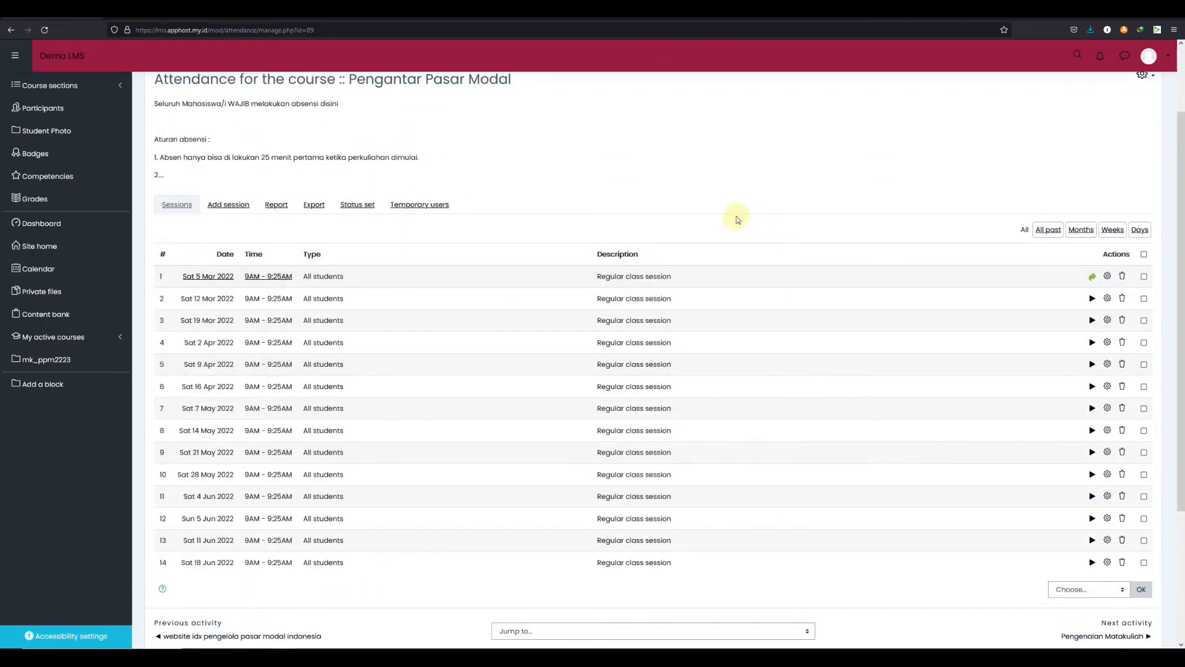
scroll(594, 247, up, 1)
scroll(591, 246, up, 2)
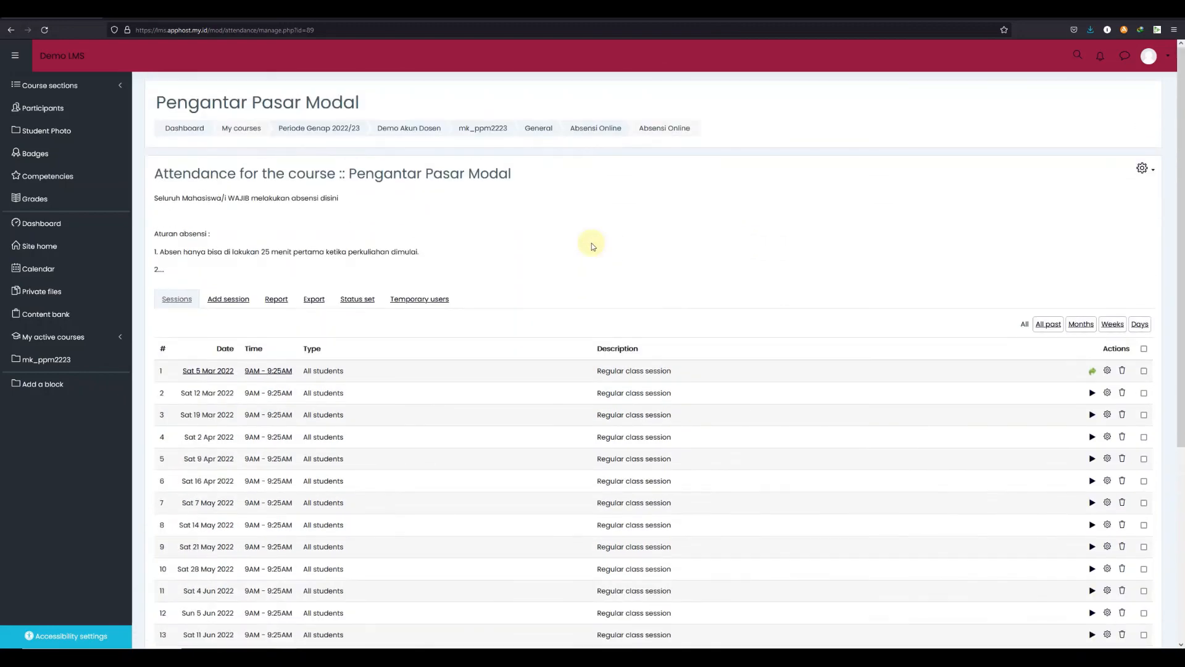